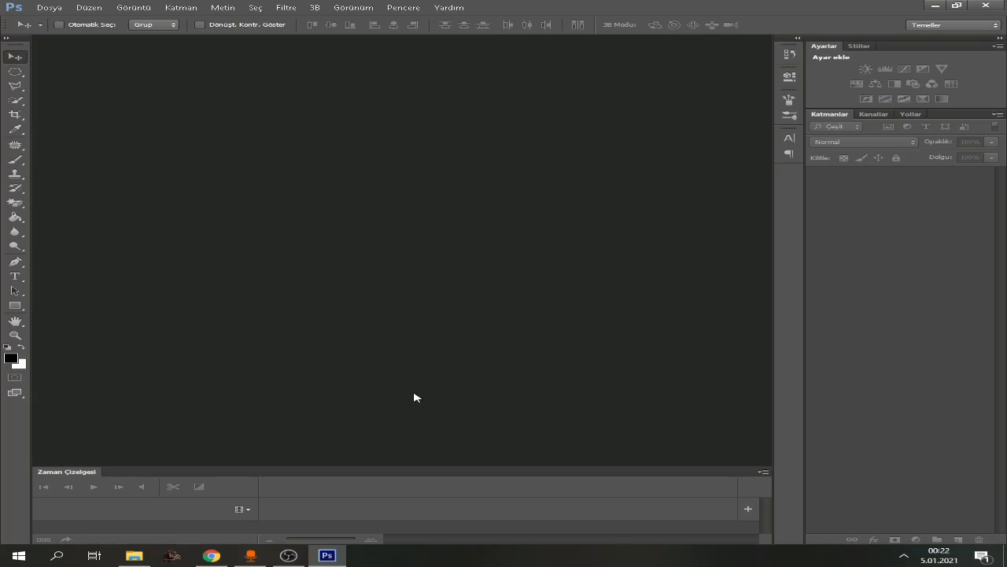
Create a new document named fgfgfgfdfs with a width of 1280 pixels and a height of 720 pixels
{"action": "left_click", "coordinate": [49, 7]}
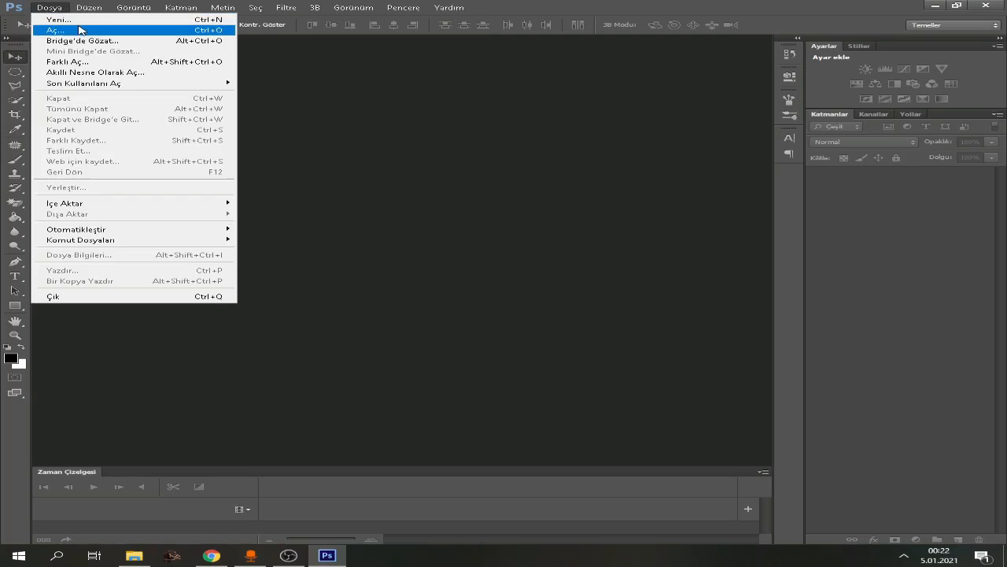
{"action": "left_click", "coordinate": [74, 24]}
{"action": "type", "text": "fgfgfgf"}
{"action": "left_click", "coordinate": [437, 191]}
{"action": "key", "text": "BackSpace"}
{"action": "key", "text": "BackSpace"}
{"action": "type", "text": "1280"}
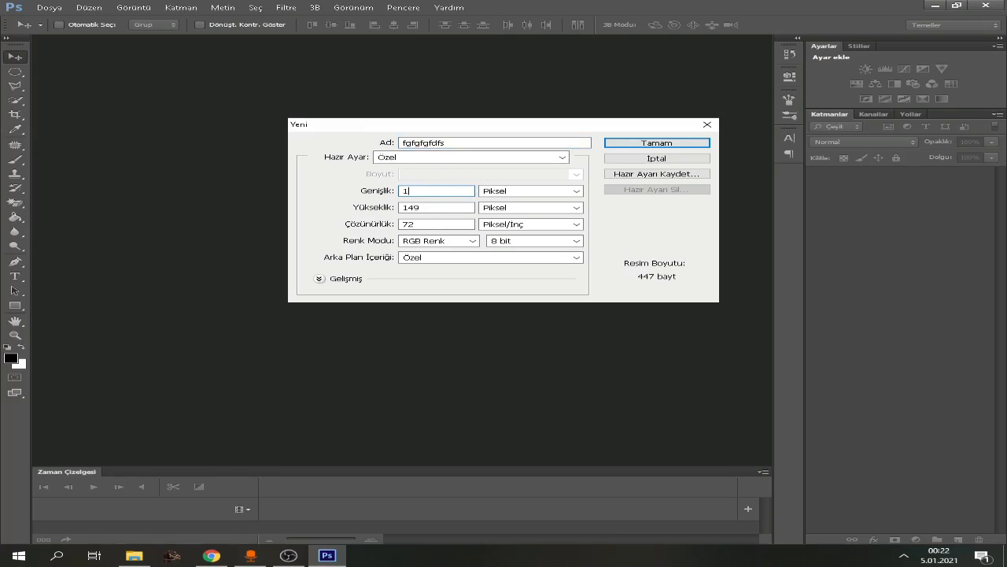
{"action": "left_click", "coordinate": [451, 208]}
{"action": "key", "text": "BackSpace"}
{"action": "key", "text": "BackSpace"}
{"action": "key", "text": "BackSpace"}
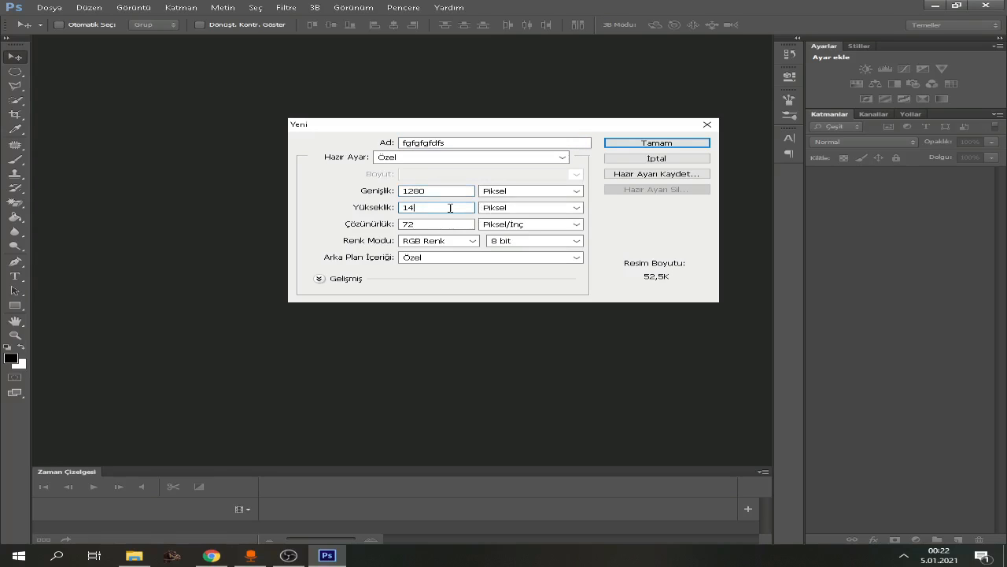
{"action": "type", "text": "720"}
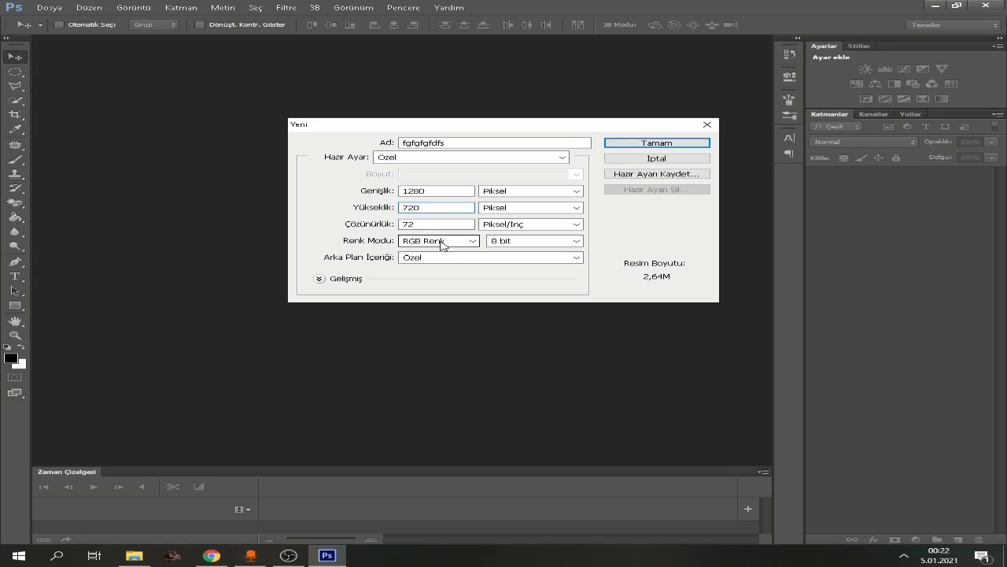
{"action": "left_click", "coordinate": [655, 144]}
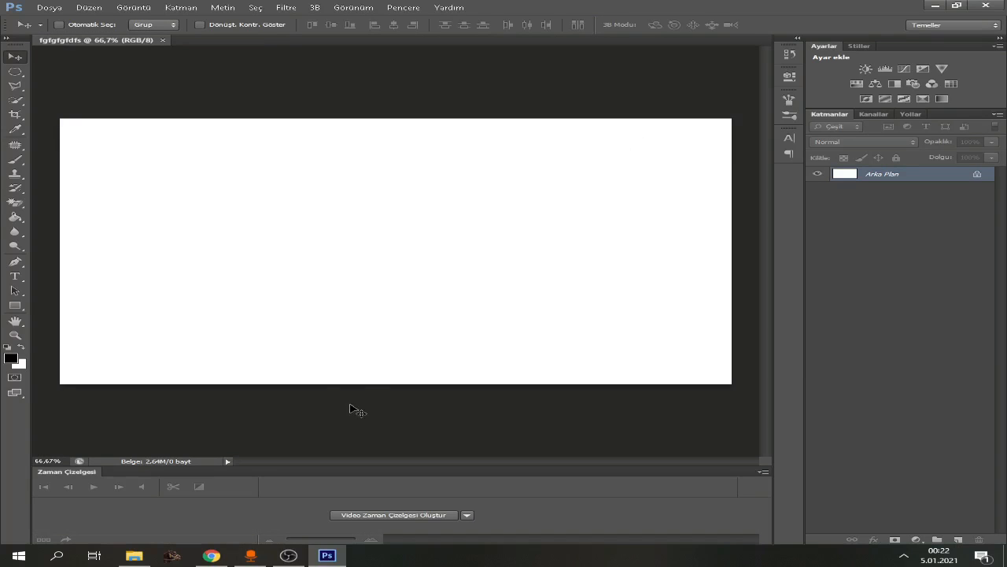
Switch to Chrome and search Google Images for "mount and blade wall paper"
{"action": "left_click", "coordinate": [211, 555]}
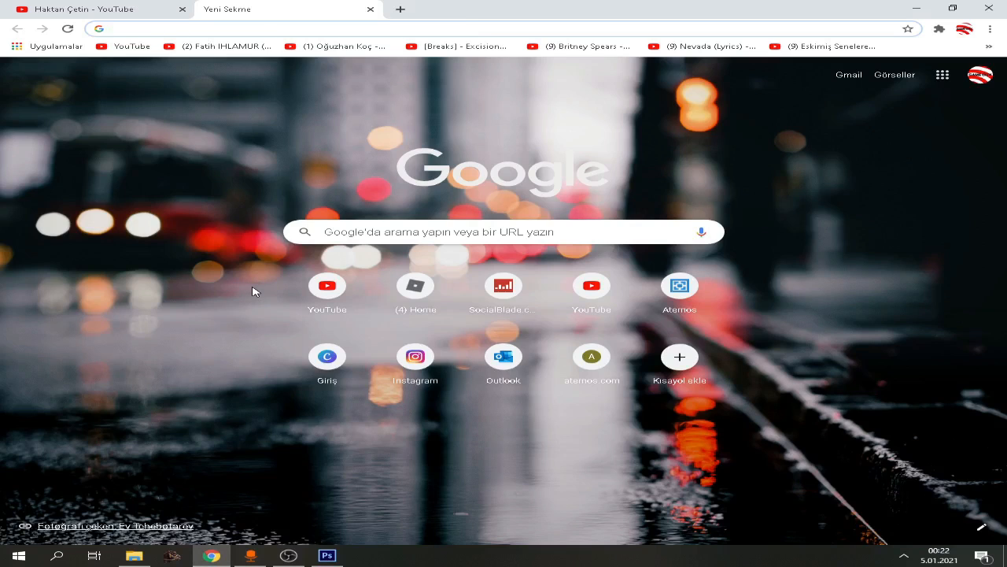
{"action": "type", "text": "mount and blade warband wallpaper"}
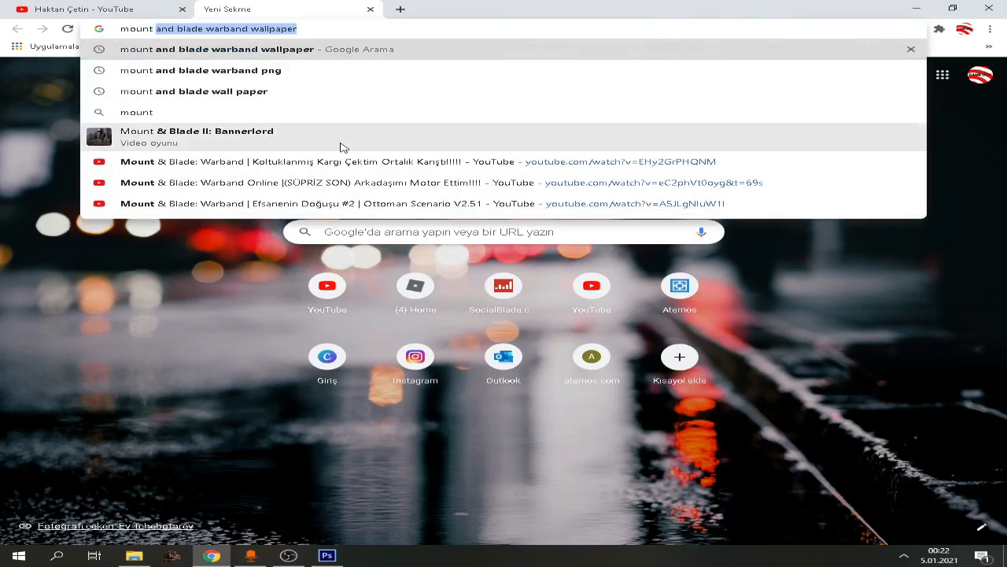
{"action": "left_click", "coordinate": [272, 93]}
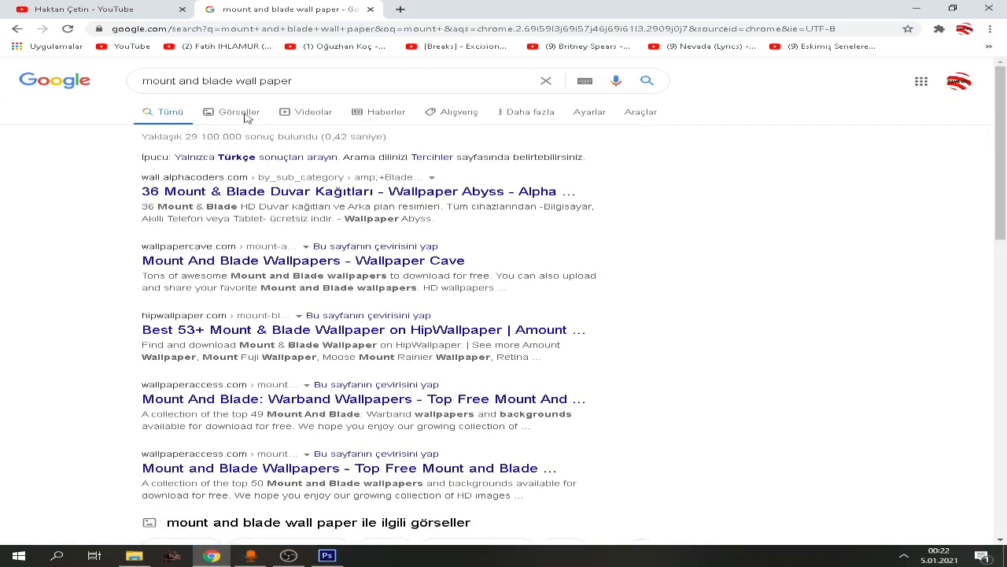
{"action": "left_click", "coordinate": [259, 114]}
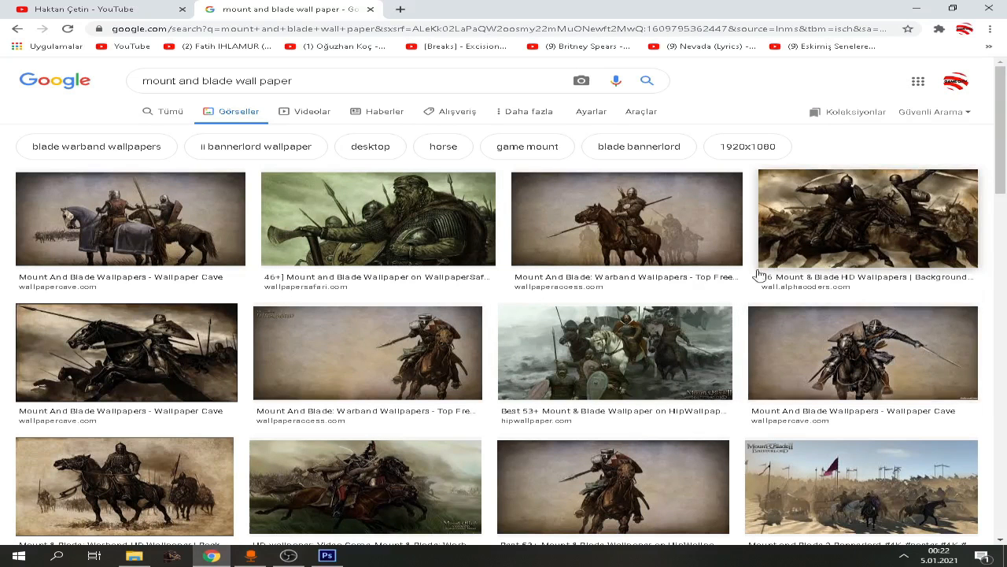
Copy the 1920 × 1080 WallpaperAccess image of the charging horseman and paste it into the Photoshop document
{"action": "scroll", "coordinate": [614, 370], "scroll_direction": "down", "scroll_amount": 1}
{"action": "left_click", "coordinate": [442, 315]}
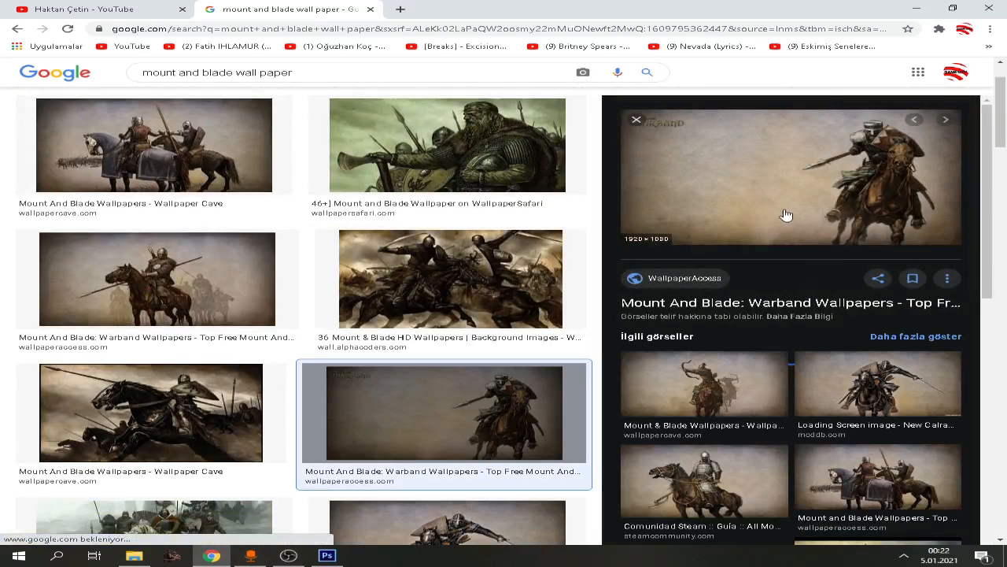
{"action": "right_click", "coordinate": [761, 184]}
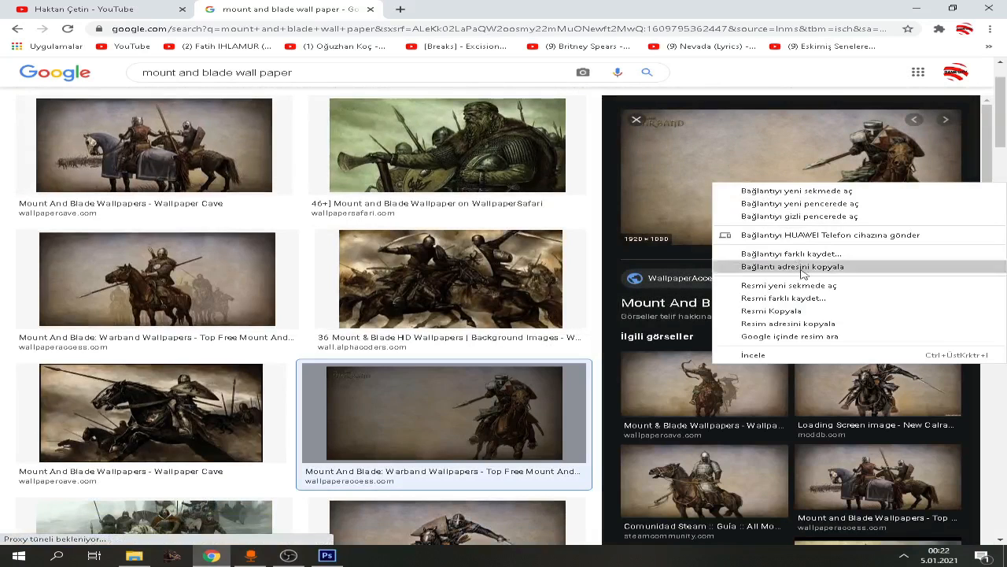
{"action": "left_click", "coordinate": [783, 312]}
{"action": "left_click", "coordinate": [327, 555]}
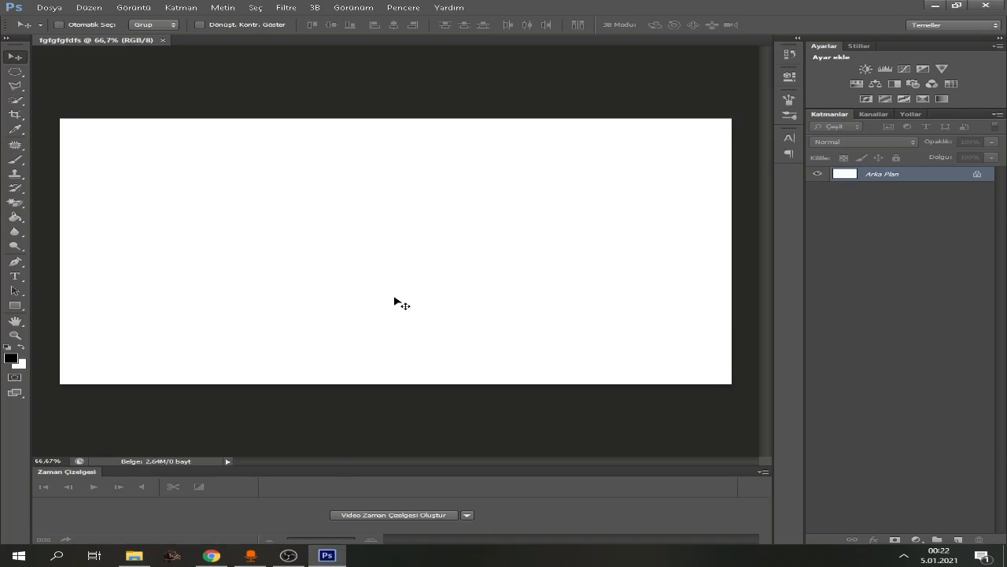
{"action": "key", "text": "ctrl+v"}
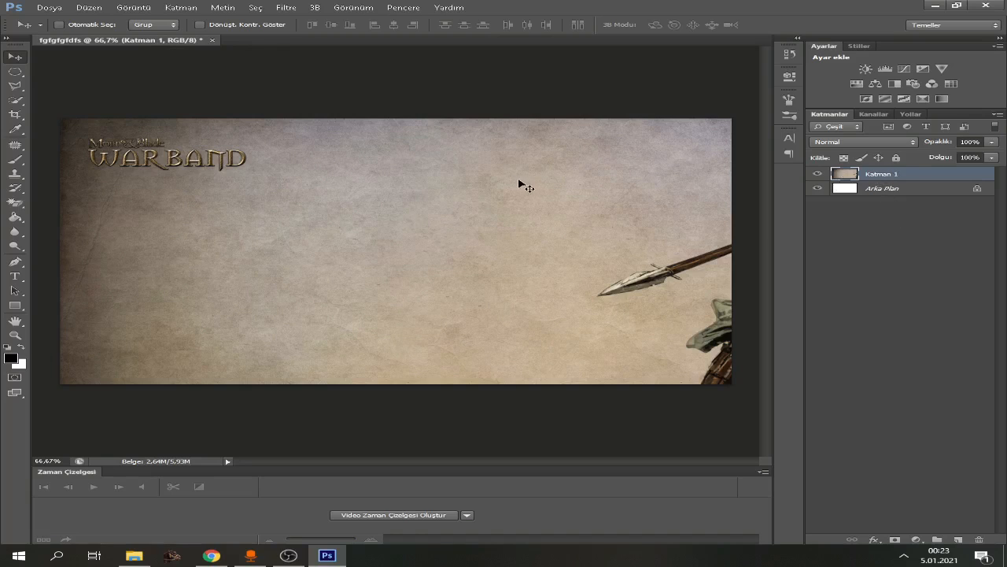
Scale the pasted wallpaper down proportionally until it fits inside the canvas, apply the transform and position it near the centre
{"action": "key", "text": "ctrl+t"}
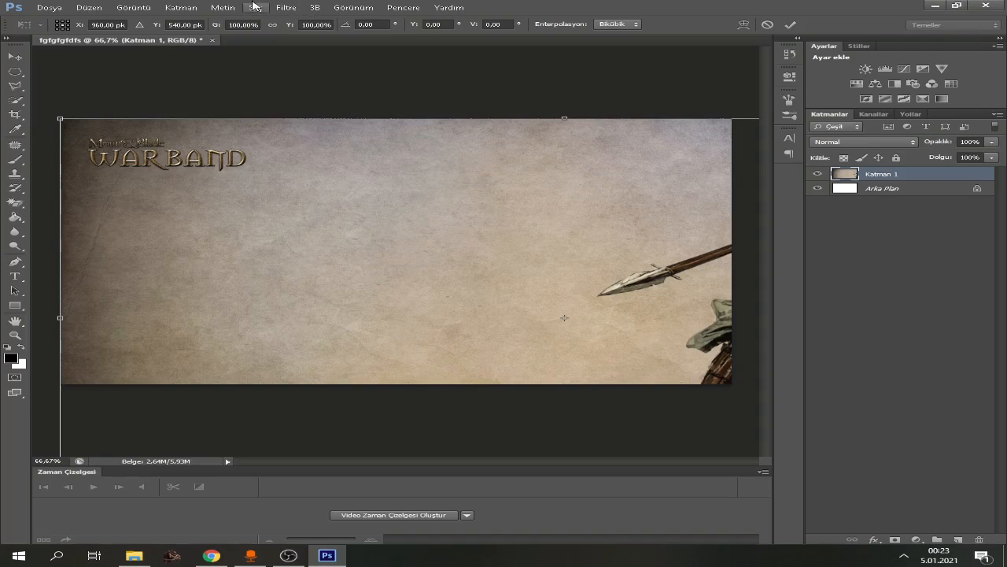
{"action": "left_click", "coordinate": [271, 25]}
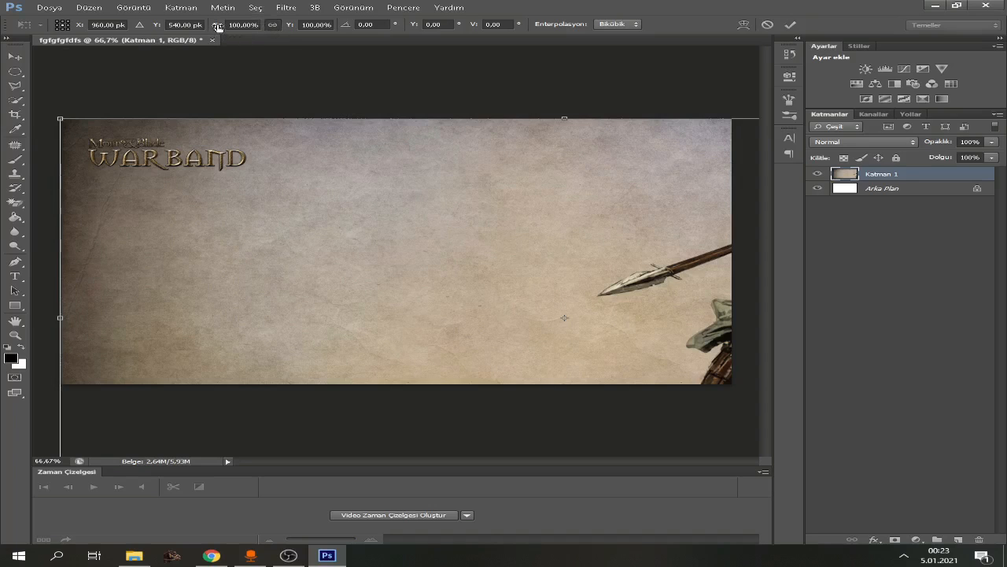
{"action": "left_click_drag", "start_coordinate": [217, 27], "coordinate": [41, 65]}
{"action": "left_click", "coordinate": [14, 57]}
{"action": "left_click", "coordinate": [419, 207]}
{"action": "left_click_drag", "start_coordinate": [515, 246], "coordinate": [351, 185]}
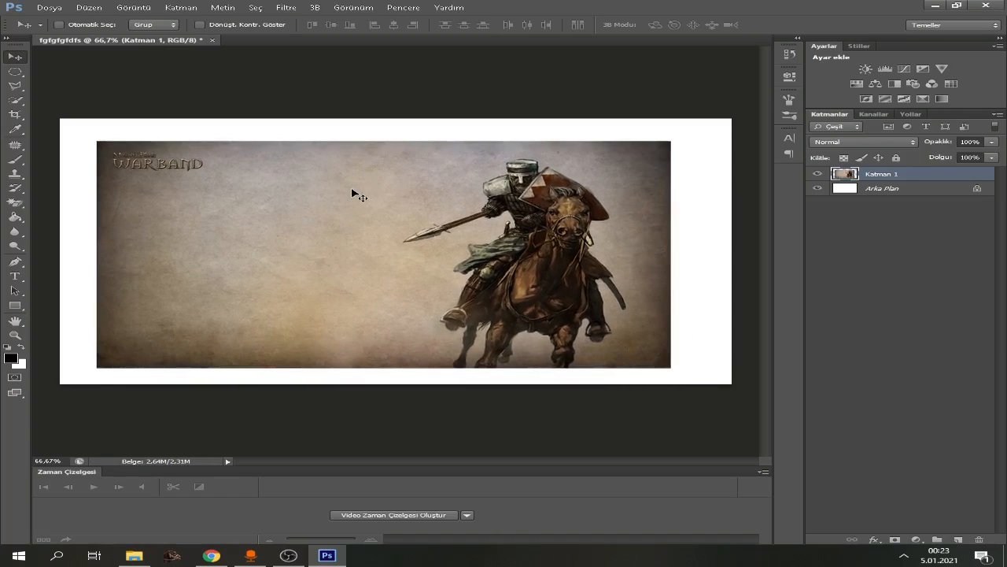
Stretch the wallpaper layer to all four canvas edges, about 117% in width and height, and apply the transform
{"action": "key", "text": "ctrl+t"}
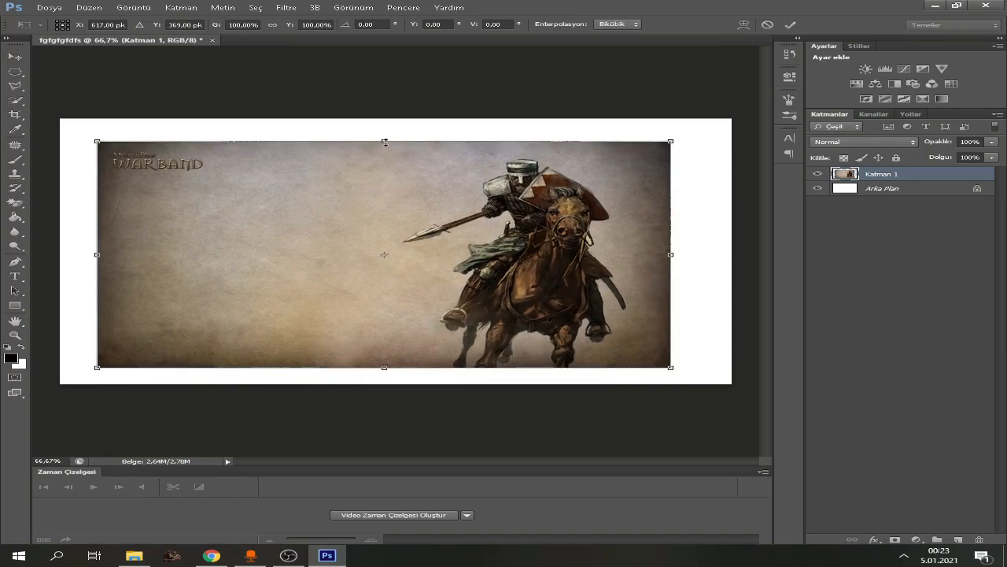
{"action": "left_click_drag", "start_coordinate": [385, 142], "coordinate": [385, 118]}
{"action": "left_click_drag", "start_coordinate": [97, 242], "coordinate": [60, 244]}
{"action": "left_click_drag", "start_coordinate": [670, 243], "coordinate": [731, 244]}
{"action": "left_click_drag", "start_coordinate": [398, 365], "coordinate": [398, 383]}
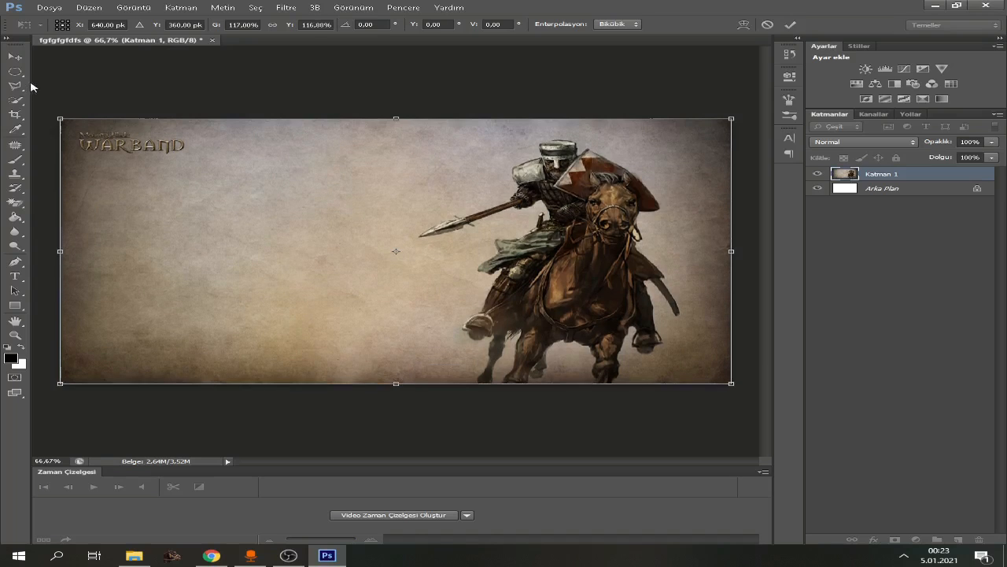
{"action": "left_click", "coordinate": [14, 56]}
{"action": "left_click", "coordinate": [426, 211]}
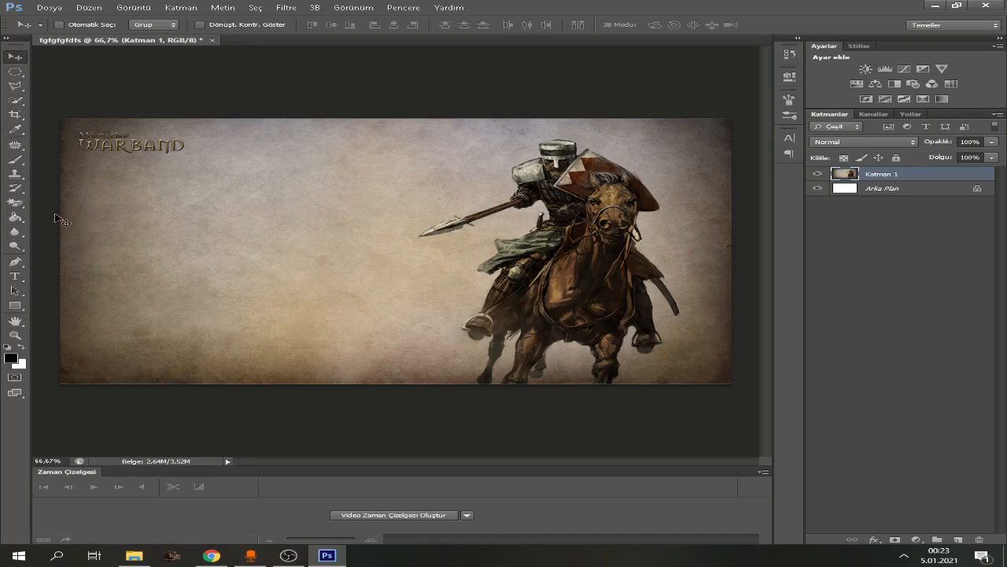
Select the Warband logo in the wallpaper's upper-left corner with the Quick Selection tool
{"action": "left_click", "coordinate": [15, 104]}
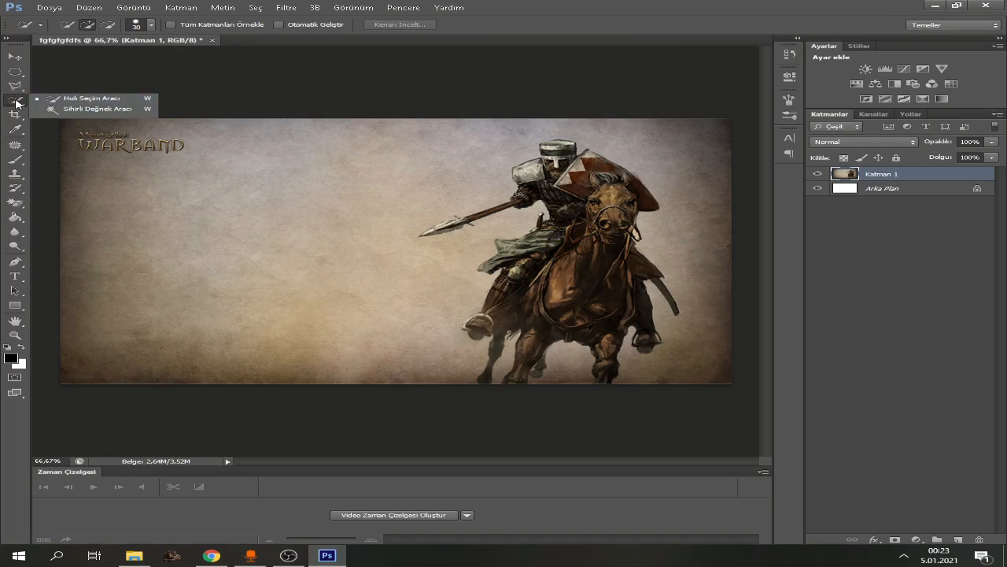
{"action": "left_click", "coordinate": [88, 99]}
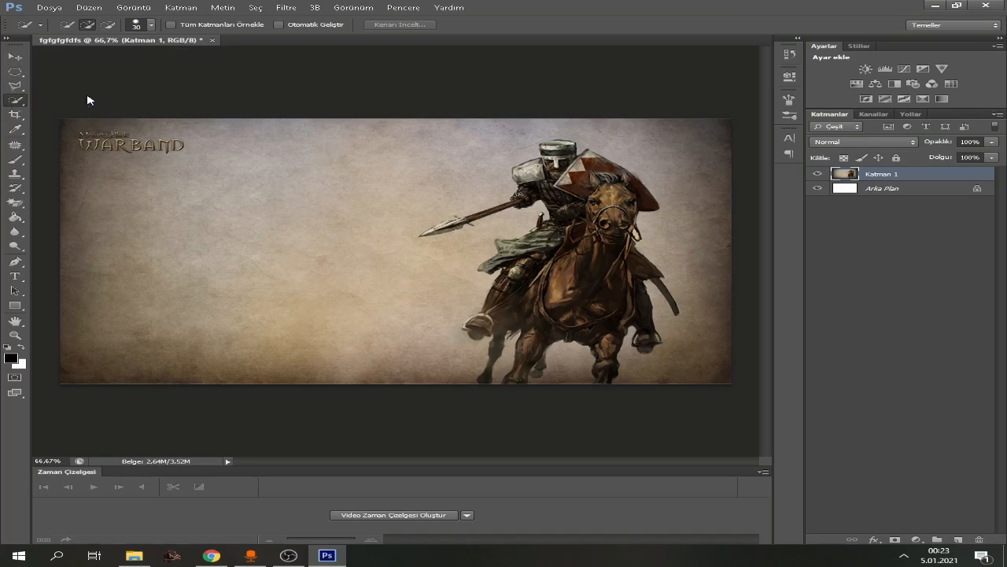
{"action": "mouse_move", "coordinate": [98, 135]}
{"action": "left_mouse_down"}
{"action": "mouse_move", "coordinate": [90, 142]}
{"action": "mouse_move", "coordinate": [160, 139]}
{"action": "mouse_move", "coordinate": [91, 151]}
{"action": "mouse_move", "coordinate": [206, 137]}
{"action": "left_mouse_up"}
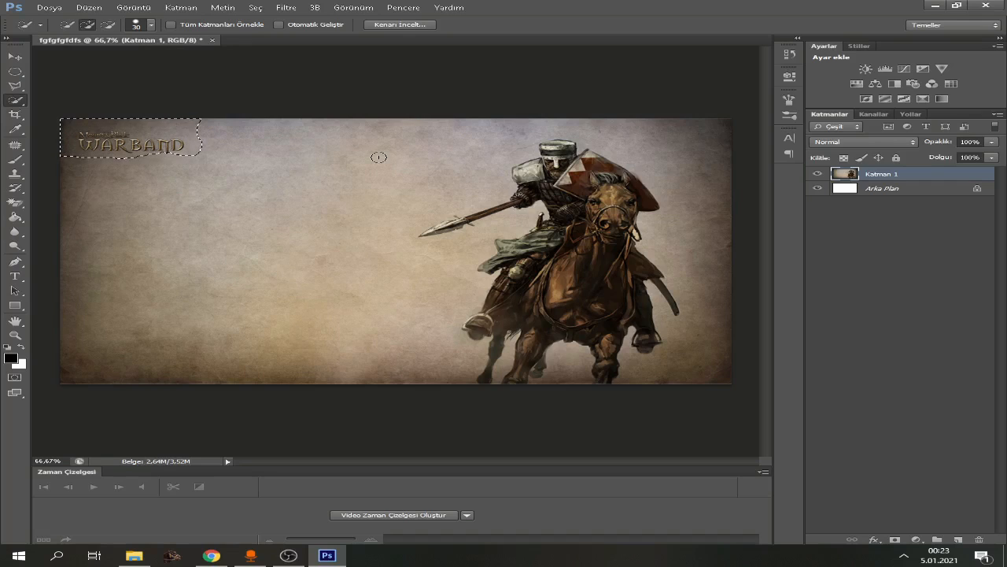
Fill the selected logo area with Content-Aware (İçeriğe Uygun) to remove the logo, and deselect
{"action": "key", "text": "shift+F5"}
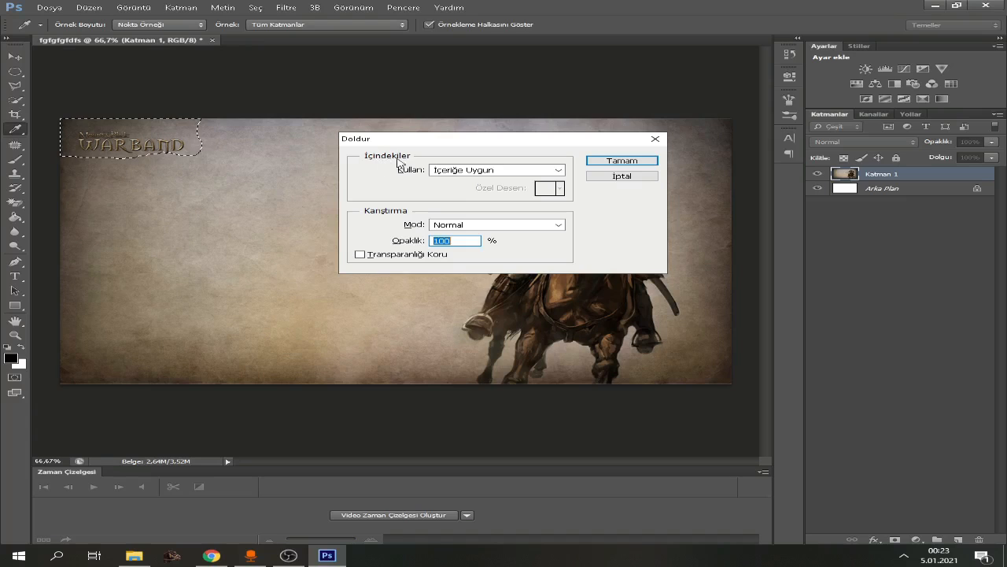
{"action": "left_click", "coordinate": [493, 175]}
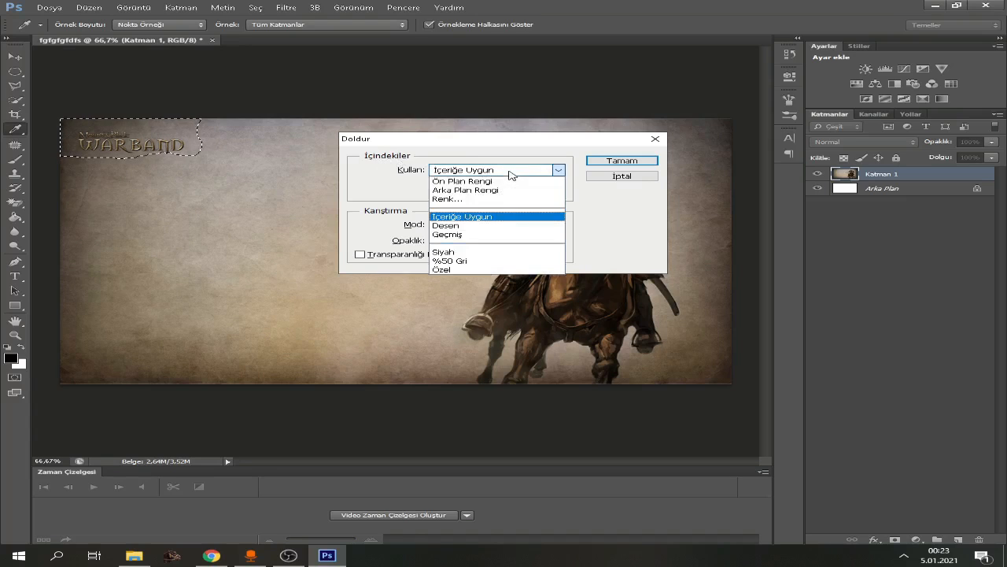
{"action": "left_click", "coordinate": [461, 220]}
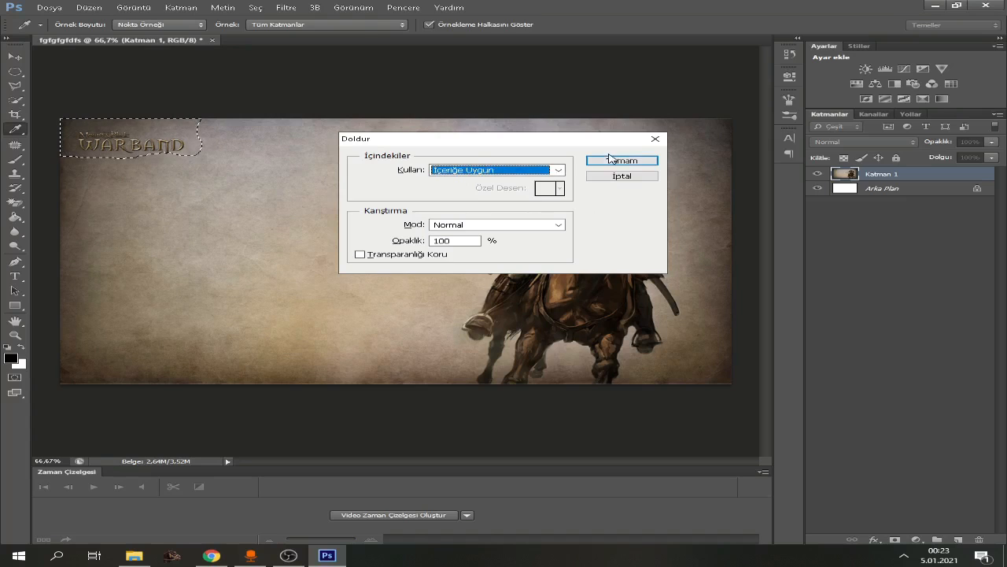
{"action": "key", "text": "Return"}
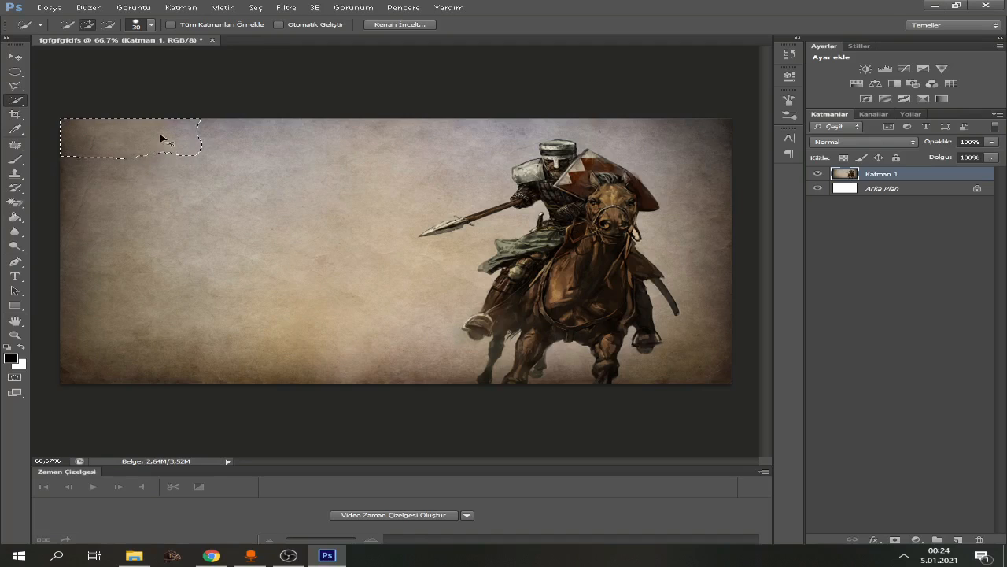
{"action": "key", "text": "ctrl+d"}
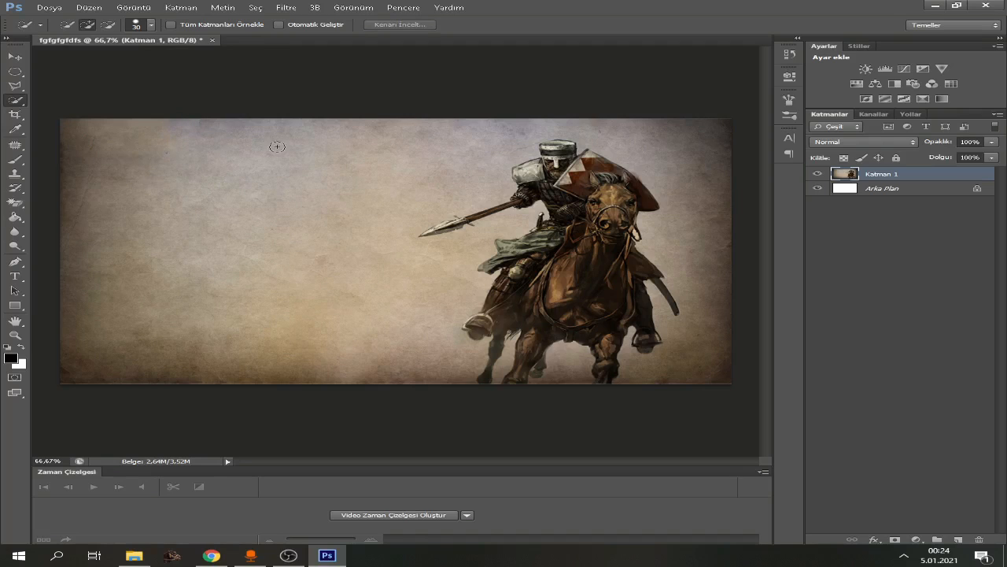
Switch to Chrome and change the image search to "mount and blade warband png"
{"action": "left_click", "coordinate": [212, 554]}
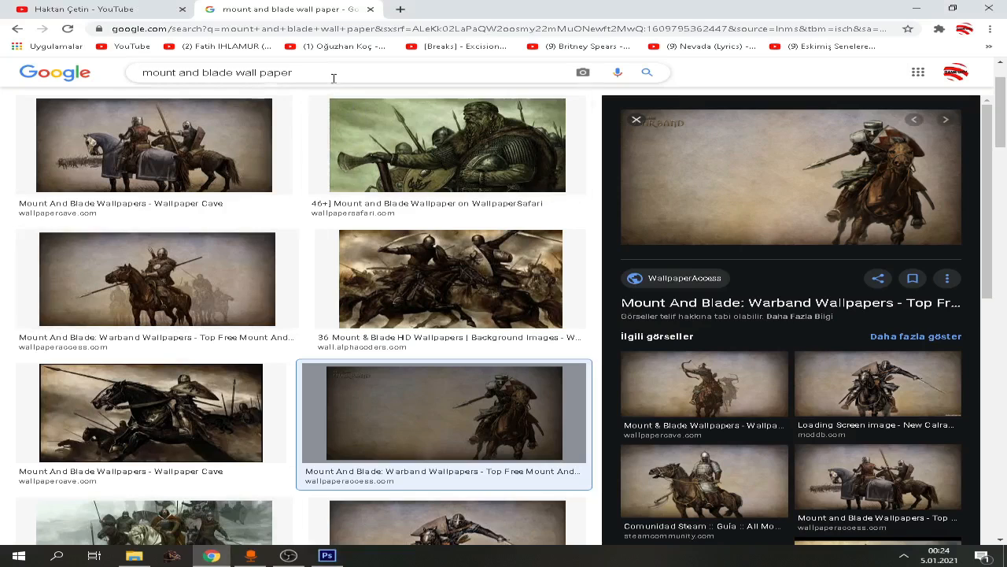
{"action": "left_click_drag", "start_coordinate": [333, 73], "coordinate": [237, 73]}
{"action": "key", "text": "BackSpace"}
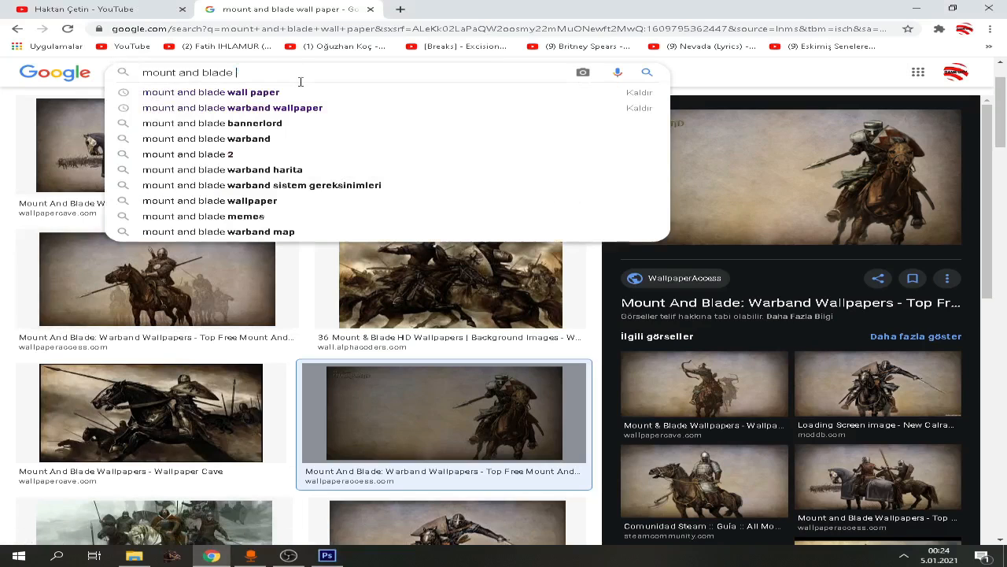
{"action": "type", "text": "watban"}
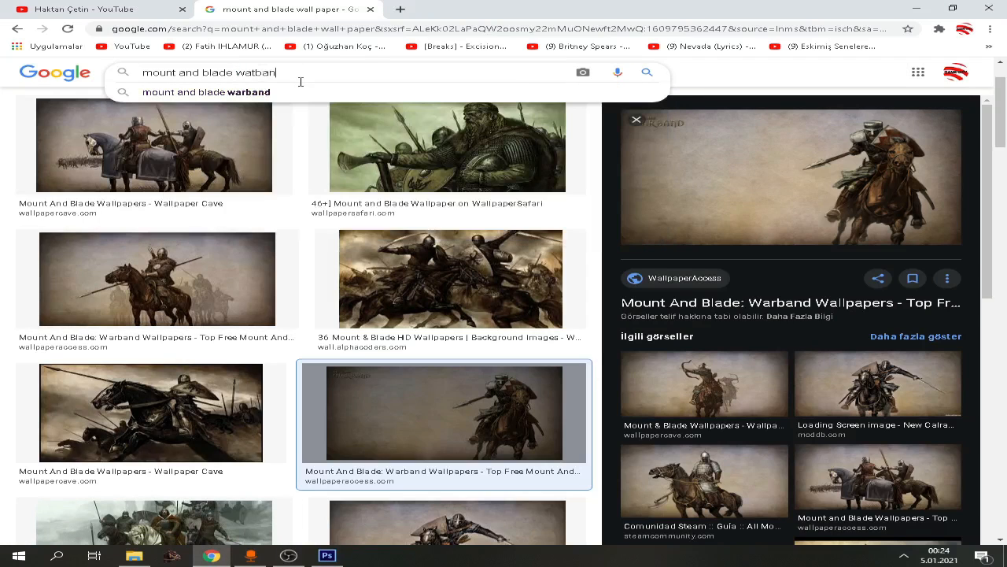
{"action": "key", "text": "BackSpace"}
{"action": "key", "text": "BackSpace"}
{"action": "type", "text": "rband png"}
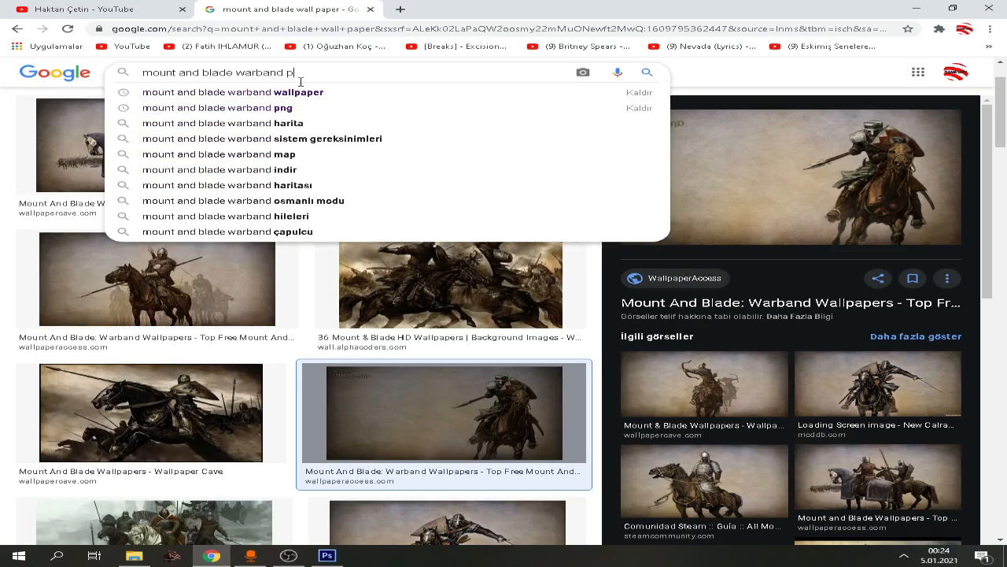
{"action": "key", "text": "Return"}
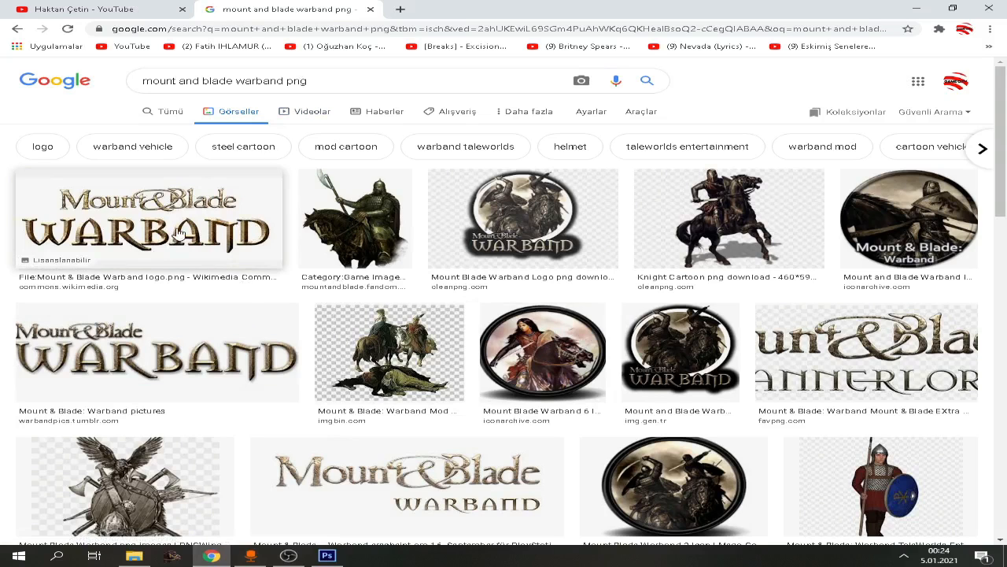
Copy the Mount & Blade Warband logo image from Wikimedia Commons and paste it into the Photoshop document, with the Move tool active
{"action": "left_click", "coordinate": [243, 285]}
{"action": "right_click", "coordinate": [713, 198]}
{"action": "left_click", "coordinate": [755, 317]}
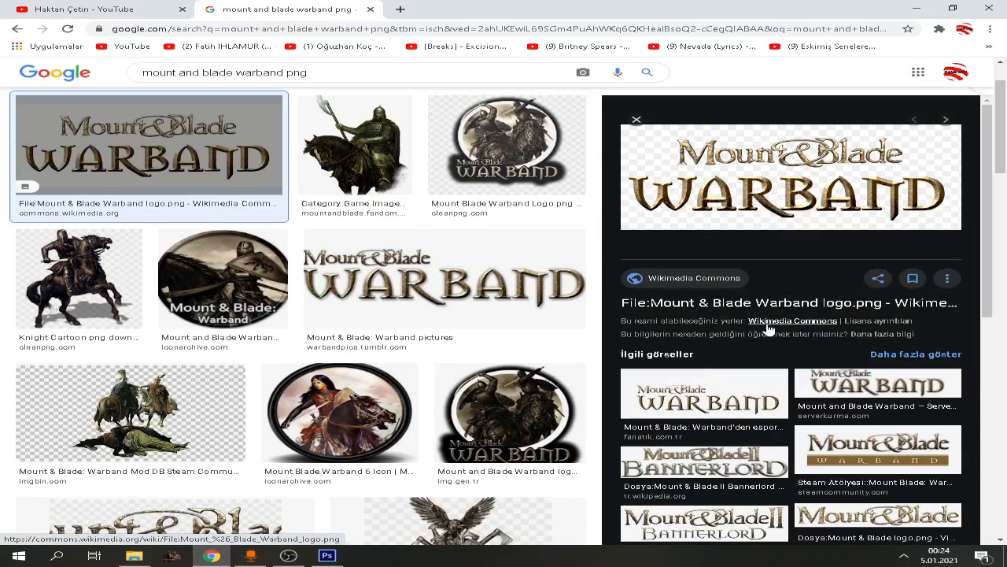
{"action": "left_click", "coordinate": [326, 556]}
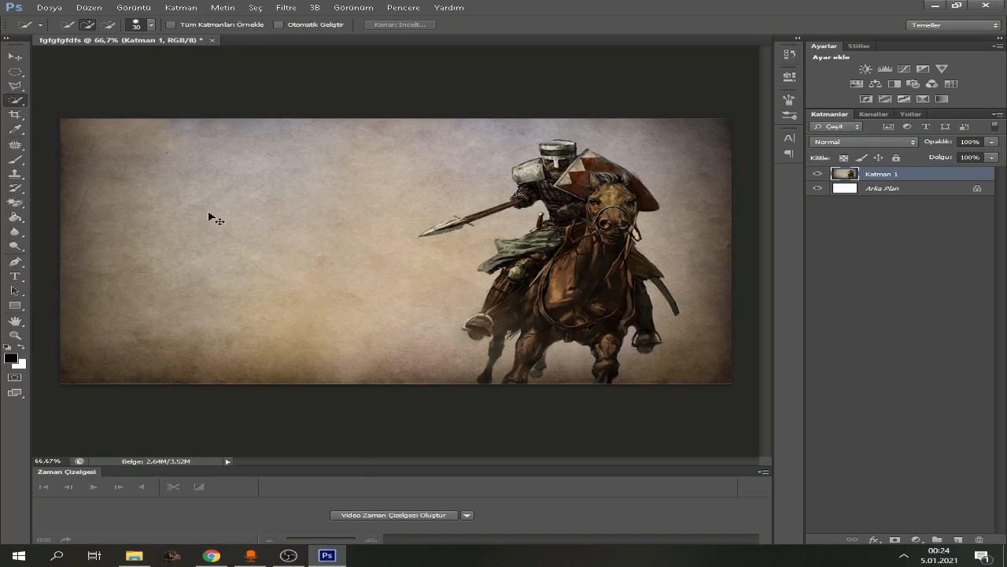
{"action": "key", "text": "ctrl+v"}
{"action": "left_click", "coordinate": [14, 57]}
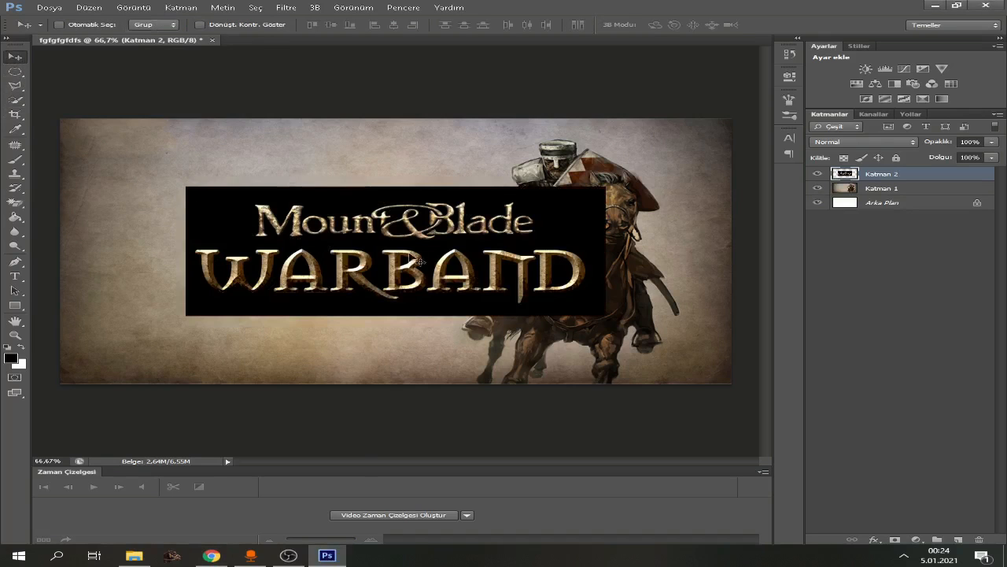
Move the pasted logo to the empty area beside the horseman and erase its outer black background with the Magic Eraser
{"action": "left_click_drag", "start_coordinate": [412, 258], "coordinate": [286, 223]}
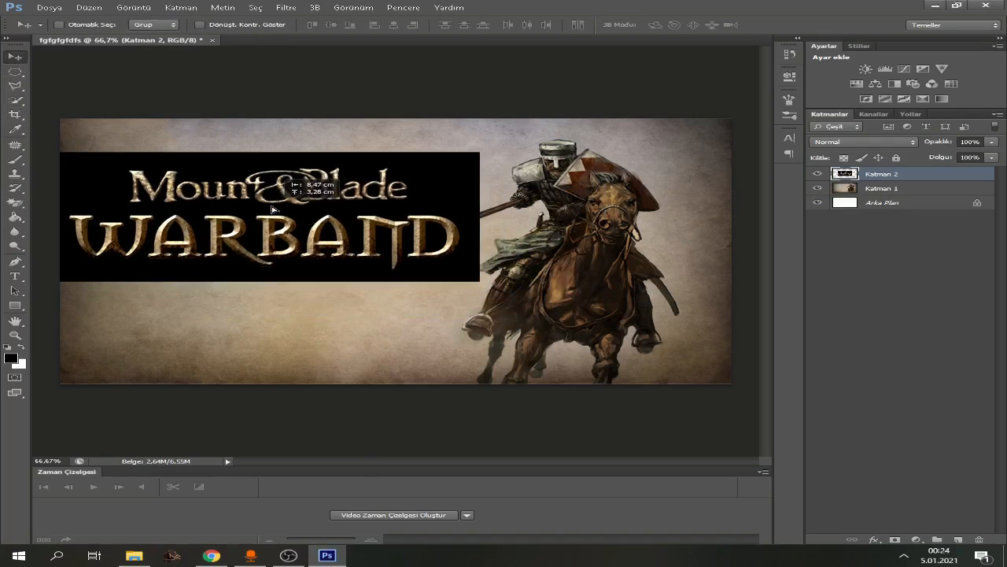
{"action": "left_click", "coordinate": [16, 203]}
{"action": "left_click", "coordinate": [73, 228]}
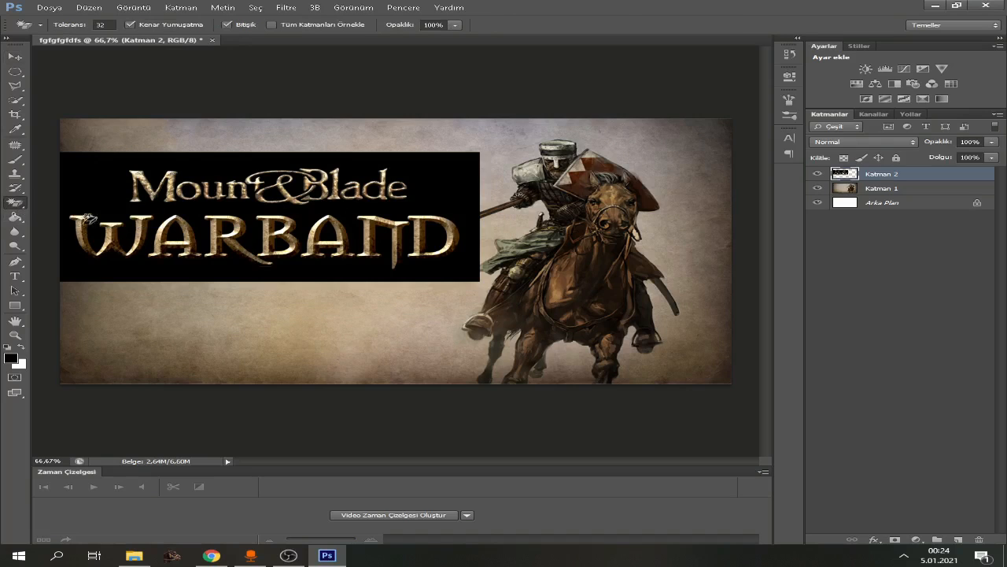
{"action": "left_click", "coordinate": [110, 187]}
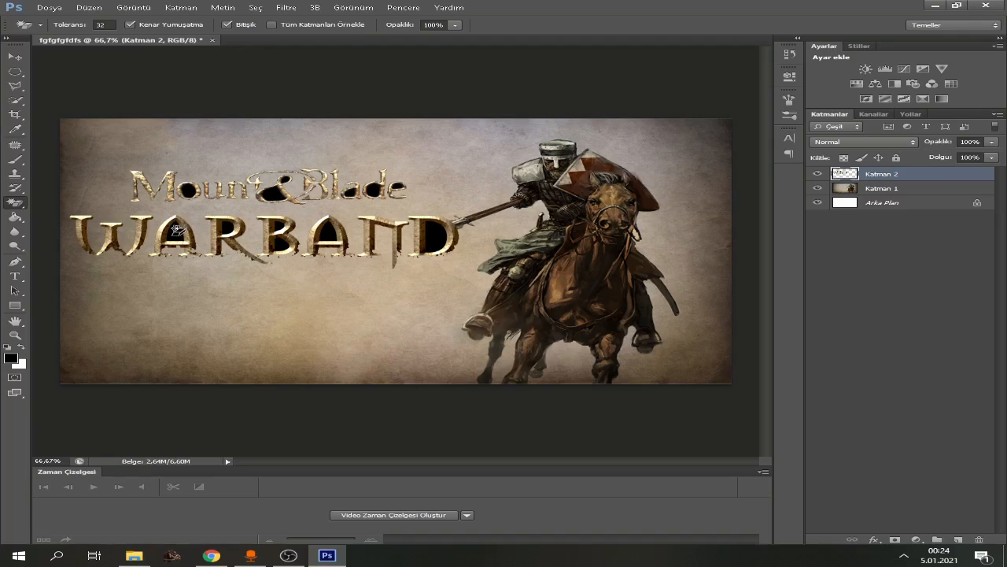
Erase the remaining black areas enclosed by the logo's letters with the Magic Eraser
{"action": "left_click", "coordinate": [285, 224]}
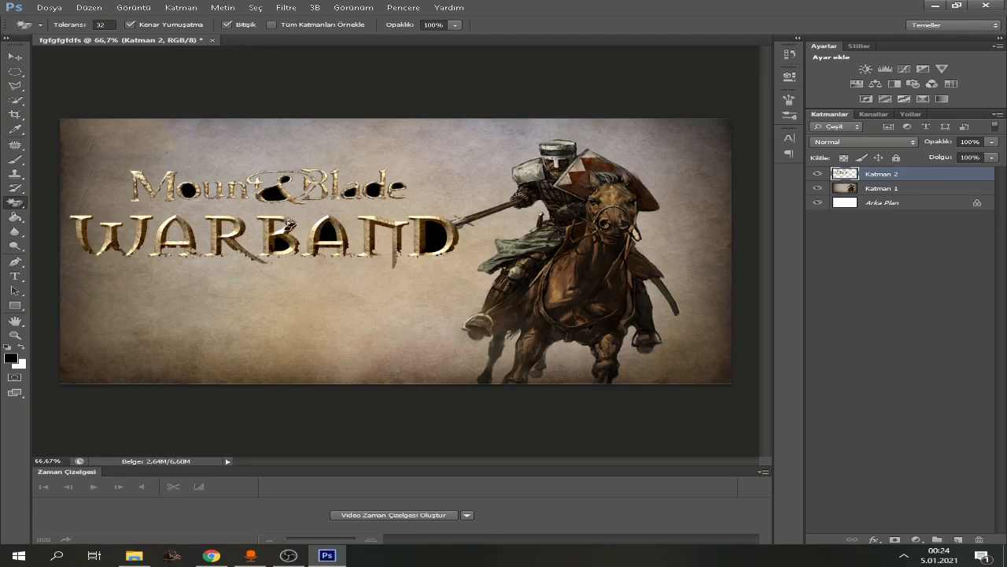
{"action": "left_click", "coordinate": [284, 243]}
{"action": "left_click", "coordinate": [328, 232]}
{"action": "left_click", "coordinate": [438, 227]}
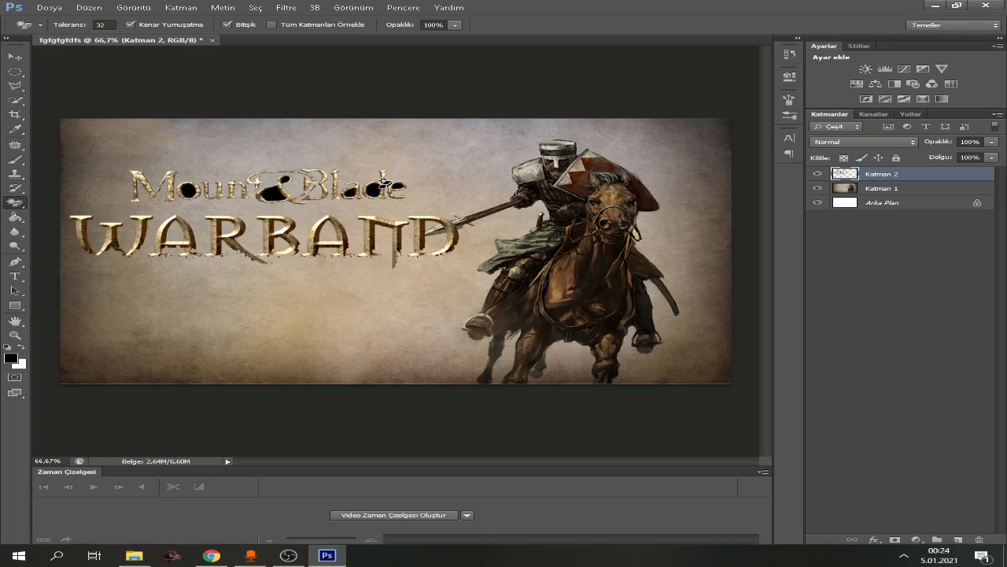
{"action": "left_click", "coordinate": [322, 183]}
{"action": "left_click", "coordinate": [273, 190]}
{"action": "left_click", "coordinate": [190, 191]}
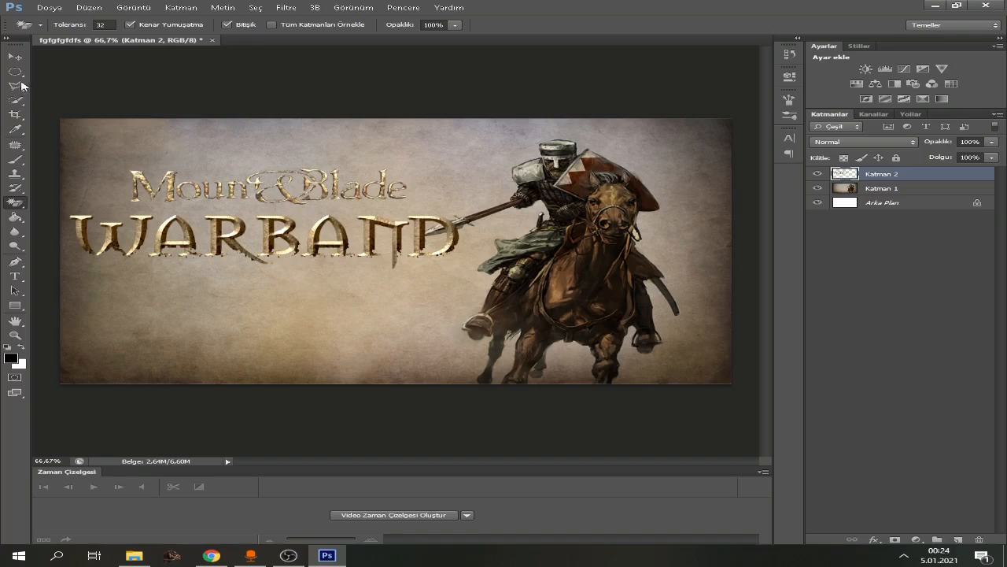
Scale the logo down with Free Transform and place it in the wallpaper's upper-left corner
{"action": "left_click", "coordinate": [8, 57]}
{"action": "key", "text": "ctrl+t"}
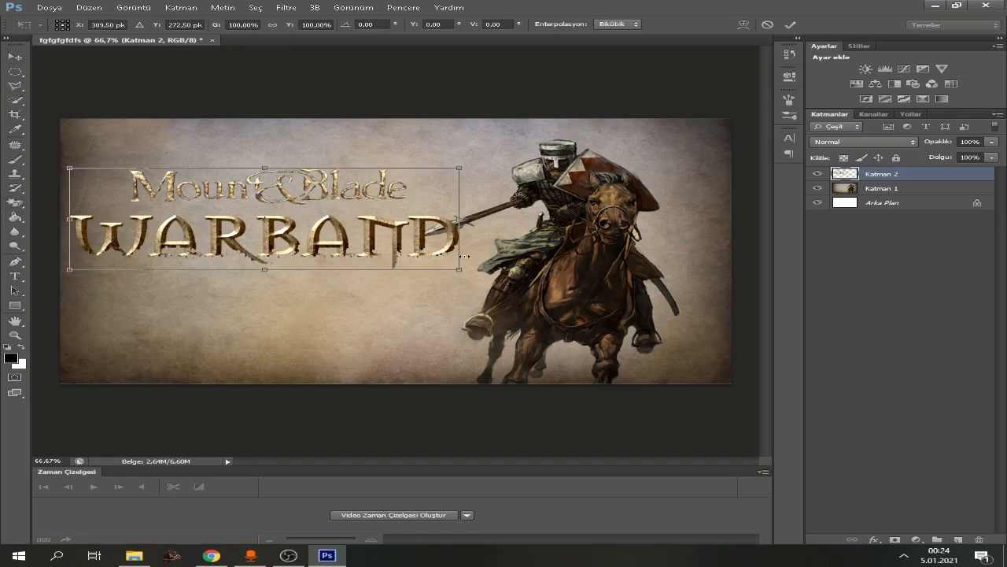
{"action": "left_click", "coordinate": [272, 24]}
{"action": "left_click_drag", "start_coordinate": [216, 24], "coordinate": [179, 29]}
{"action": "left_click", "coordinate": [15, 57]}
{"action": "left_click", "coordinate": [425, 208]}
{"action": "left_click_drag", "start_coordinate": [284, 231], "coordinate": [199, 163]}
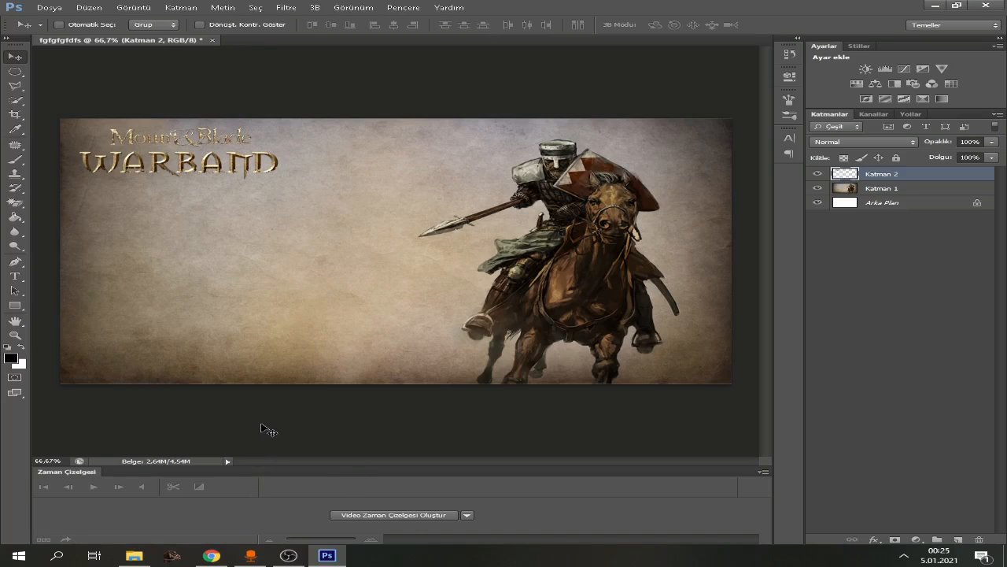
Add a text box below the logo reading "OKÇULUK DERSLERI" in black 72 pt Bungee Inline
{"action": "left_click", "coordinate": [14, 275]}
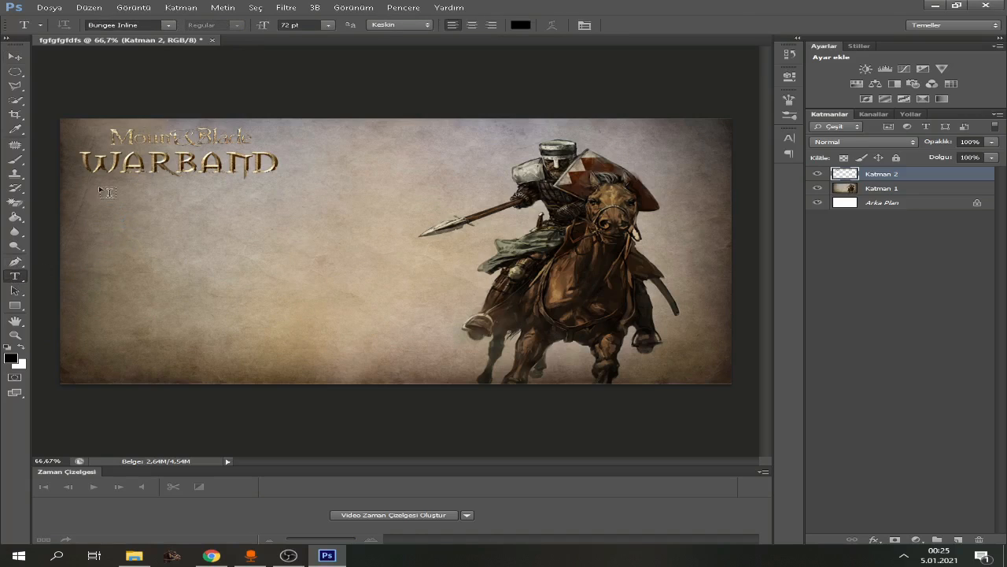
{"action": "left_click_drag", "start_coordinate": [69, 189], "coordinate": [481, 295]}
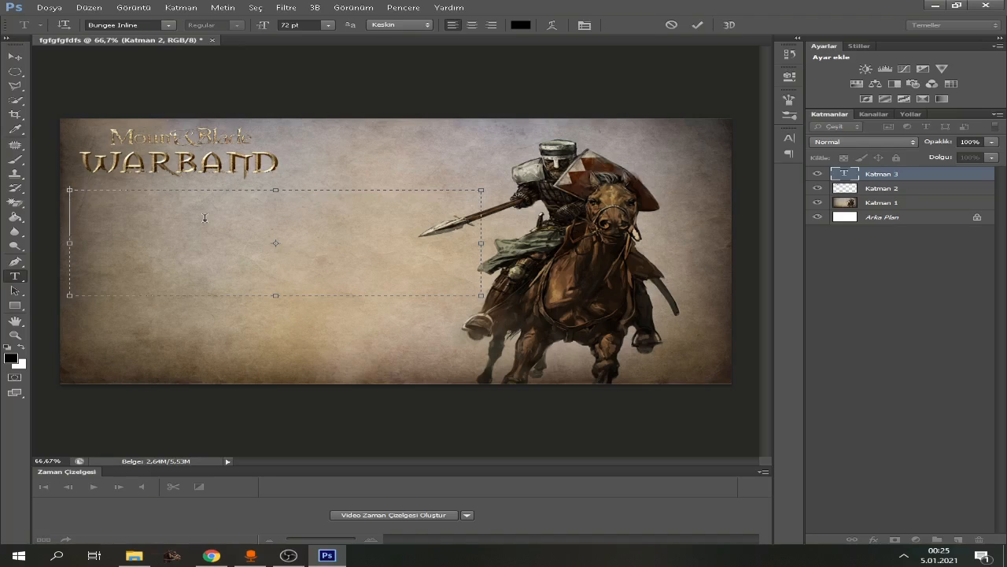
{"action": "type", "text": "OKÇULUK"}
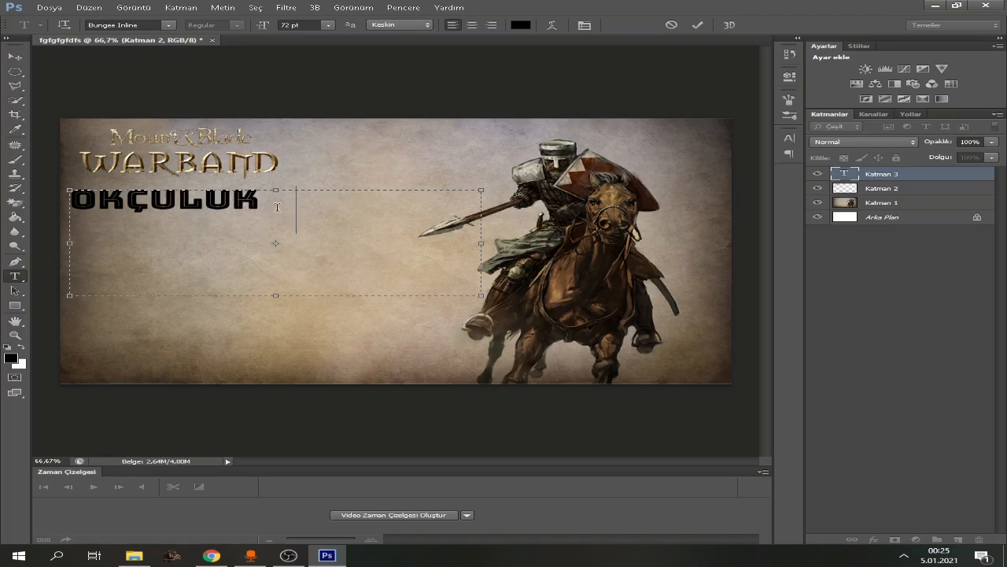
{"action": "type", "text": "DERSLERI"}
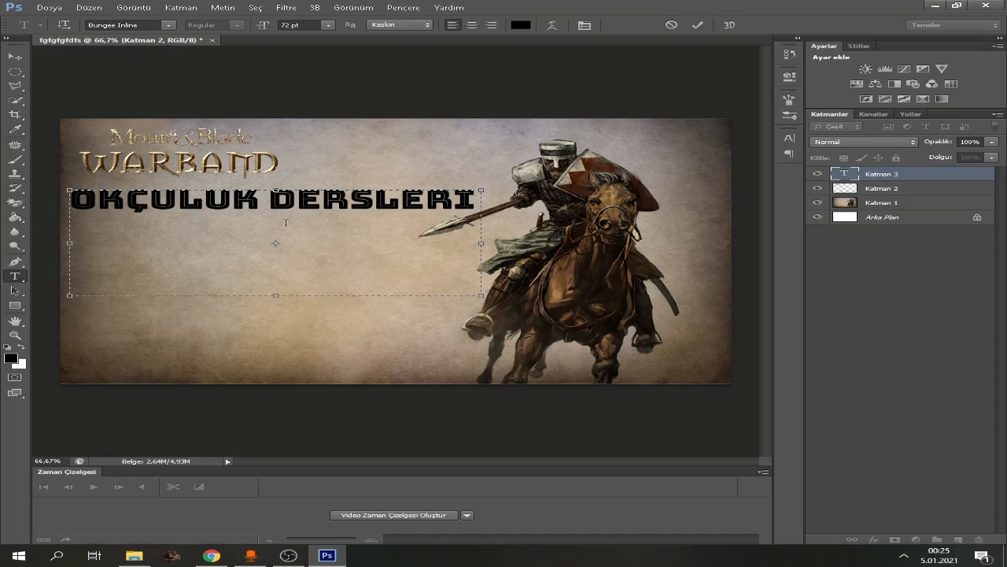
{"action": "left_click", "coordinate": [14, 57]}
Add a second text box reading "bölüm #1" in 72 pt Bungee Inline and move it lower, well below the title
{"action": "left_click", "coordinate": [19, 277]}
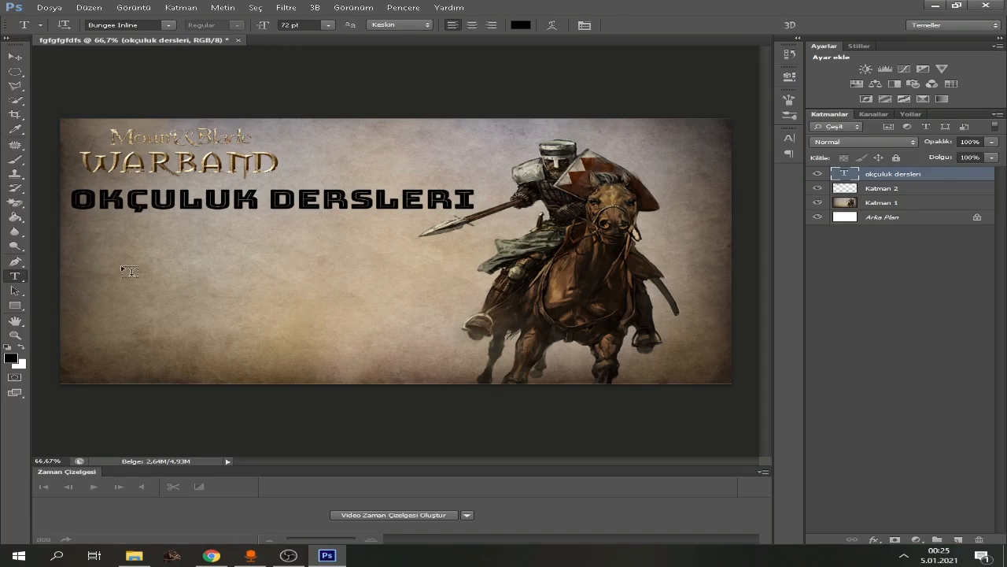
{"action": "left_click_drag", "start_coordinate": [75, 235], "coordinate": [448, 326]}
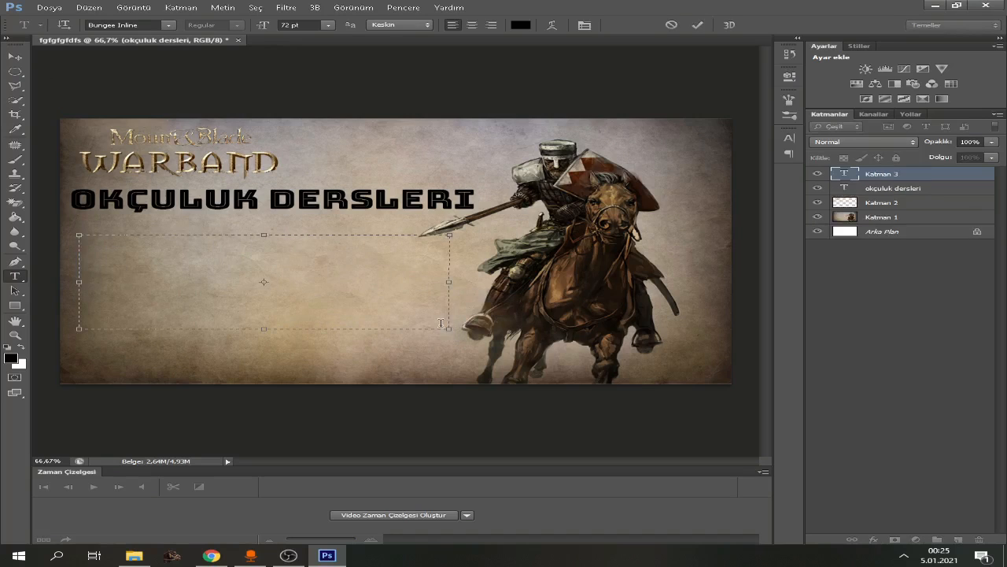
{"action": "type", "text": "bölüm"}
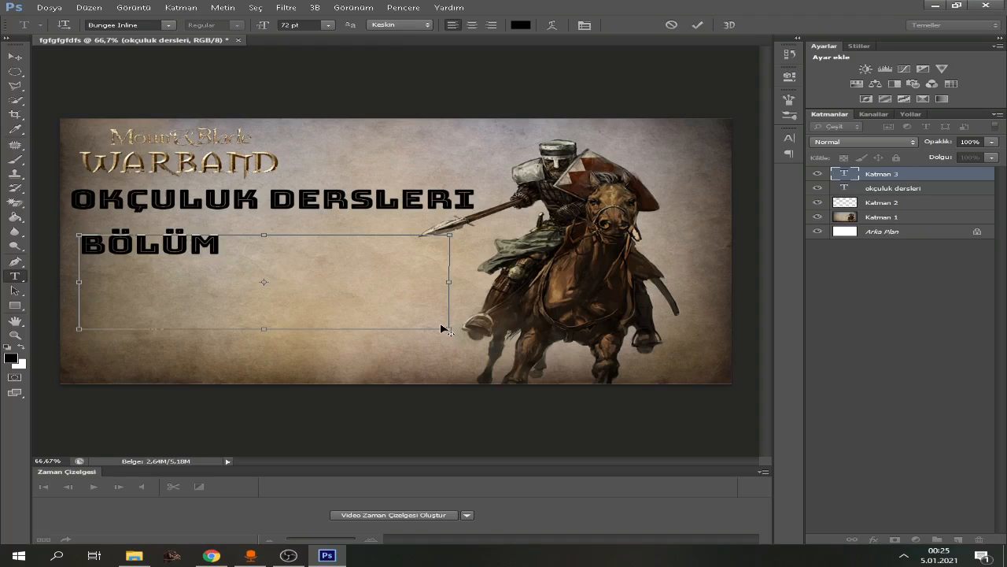
{"action": "type", "text": " #1"}
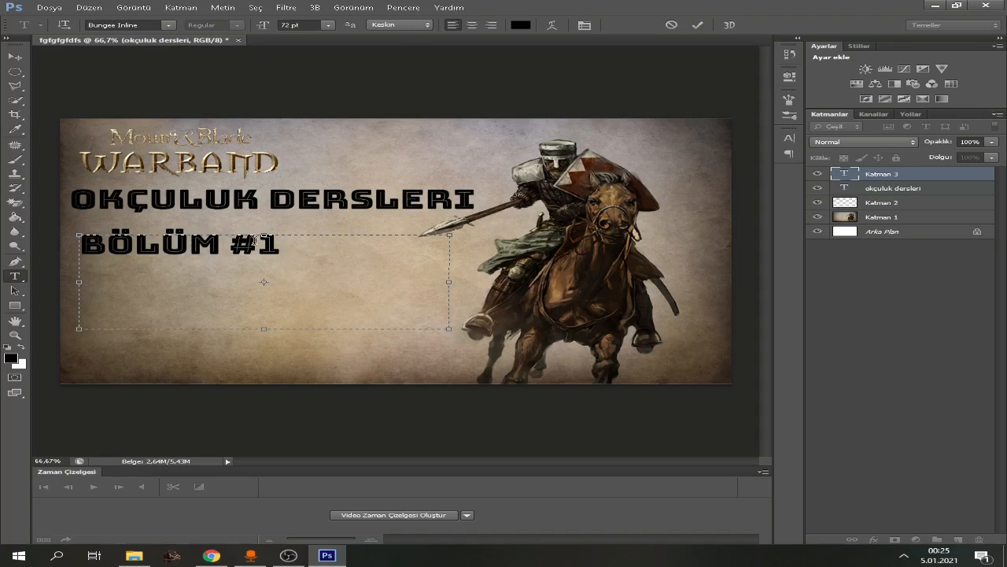
{"action": "left_click", "coordinate": [14, 56]}
{"action": "left_click_drag", "start_coordinate": [203, 248], "coordinate": [262, 331]}
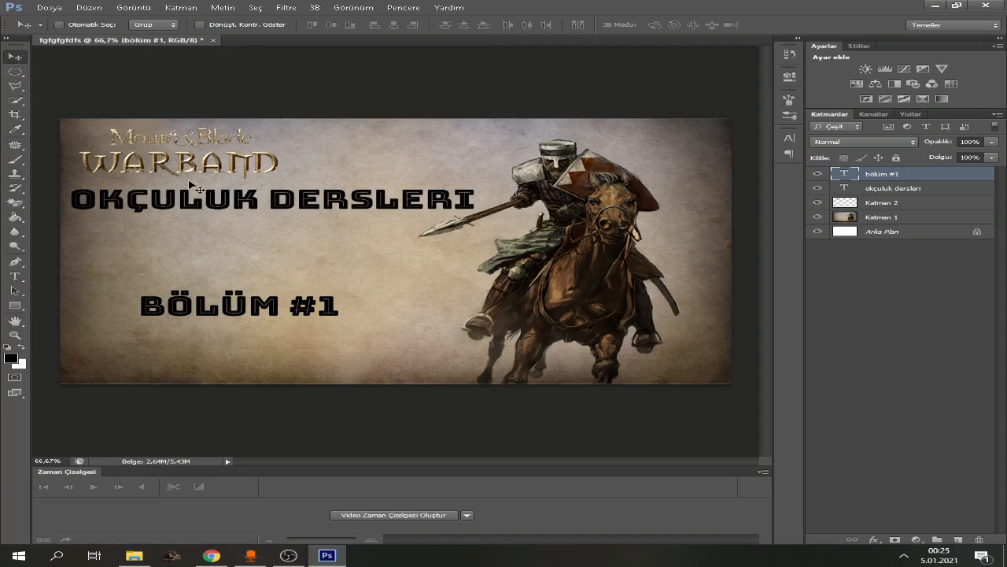
Move the OKÇULUK DERSLERI title down to just above BÖLÜM #1 and shift BÖLÜM #1 slightly right to center it beneath
{"action": "left_click", "coordinate": [910, 189]}
{"action": "left_click_drag", "start_coordinate": [327, 207], "coordinate": [323, 258]}
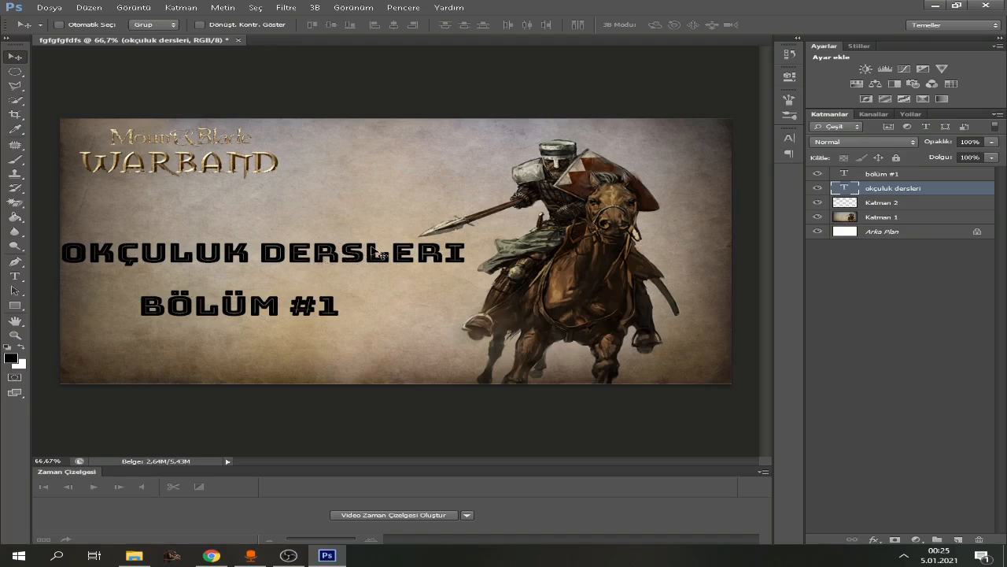
{"action": "left_click_drag", "start_coordinate": [288, 252], "coordinate": [300, 253]}
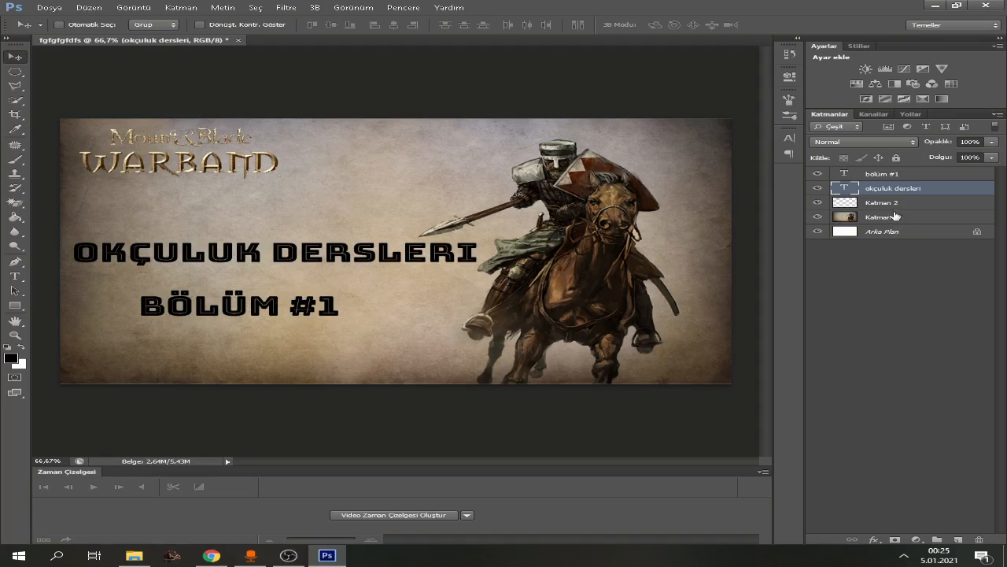
{"action": "left_click", "coordinate": [897, 175]}
{"action": "left_click_drag", "start_coordinate": [270, 313], "coordinate": [285, 314]}
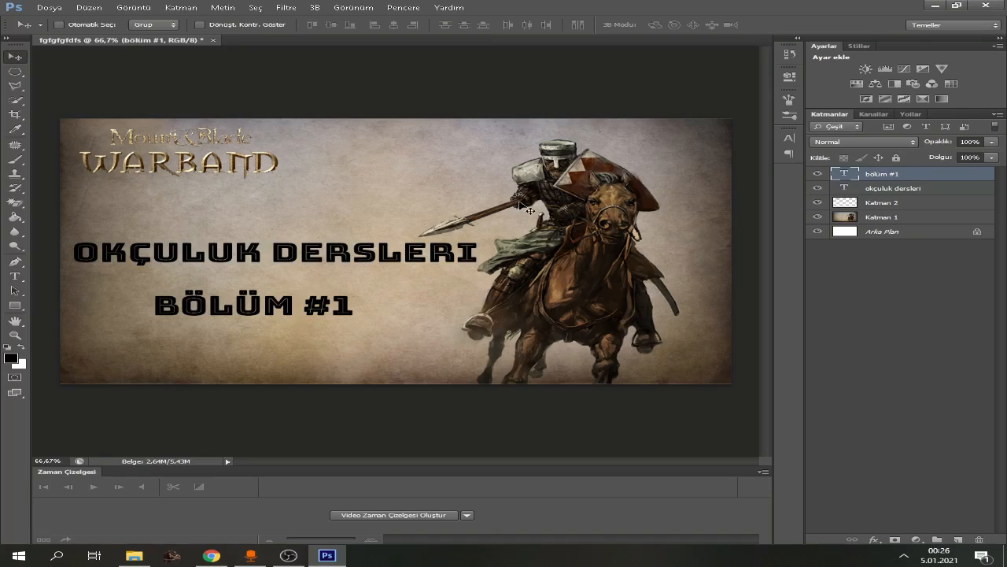
{"action": "left_click", "coordinate": [919, 189]}
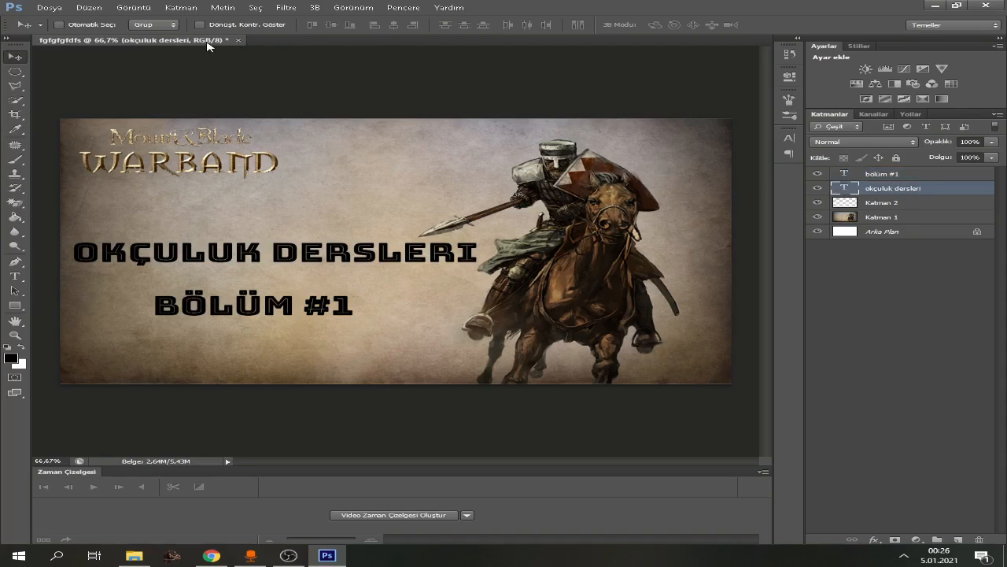
{"action": "left_click", "coordinate": [14, 275]}
{"action": "left_click", "coordinate": [292, 255]}
{"action": "left_click", "coordinate": [167, 25]}
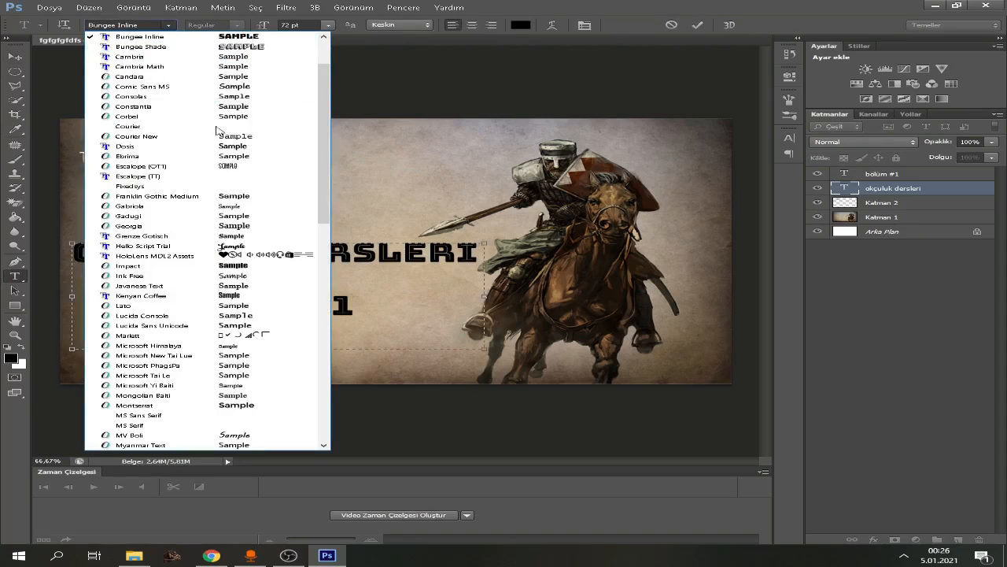
{"action": "left_click", "coordinate": [170, 26]}
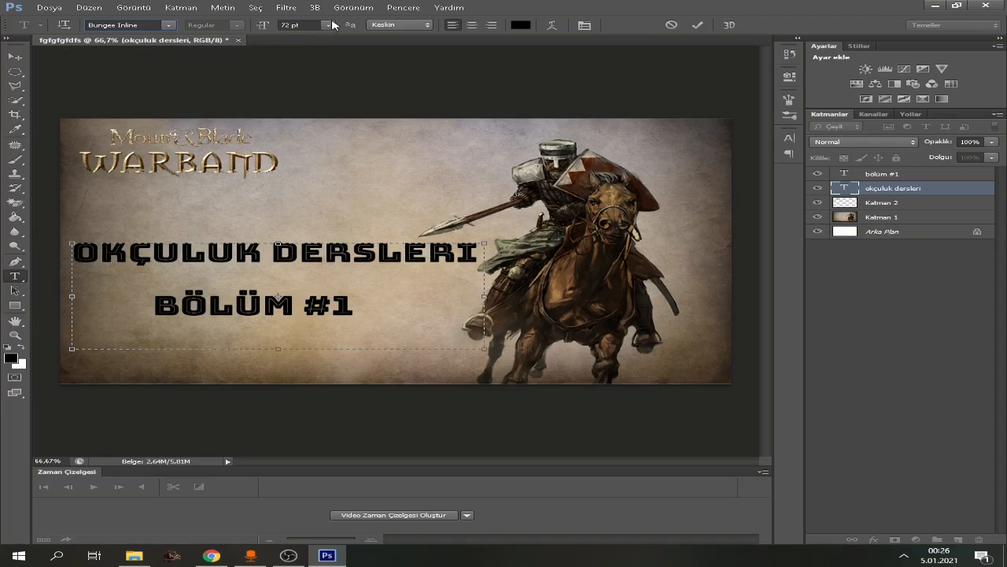
{"action": "left_click", "coordinate": [887, 253]}
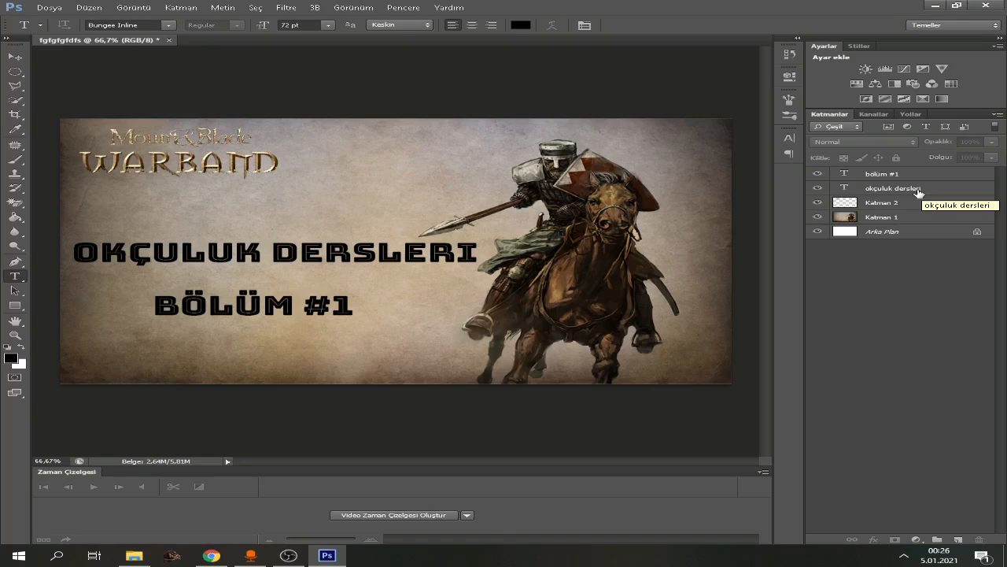
Delete all the text in the OKÇULUK DERSLERI title box, keeping the empty box open for editing
{"action": "left_click", "coordinate": [466, 252]}
{"action": "key", "text": "BackSpace"}
{"action": "key", "text": "BackSpace"}
{"action": "key", "text": "BackSpace"}
{"action": "key", "text": "BackSpace"}
{"action": "key", "text": "BackSpace"}
{"action": "key", "text": "BackSpace"}
{"action": "key", "text": "BackSpace"}
{"action": "key", "text": "BackSpace"}
{"action": "key", "text": "BackSpace"}
{"action": "key", "text": "BackSpace"}
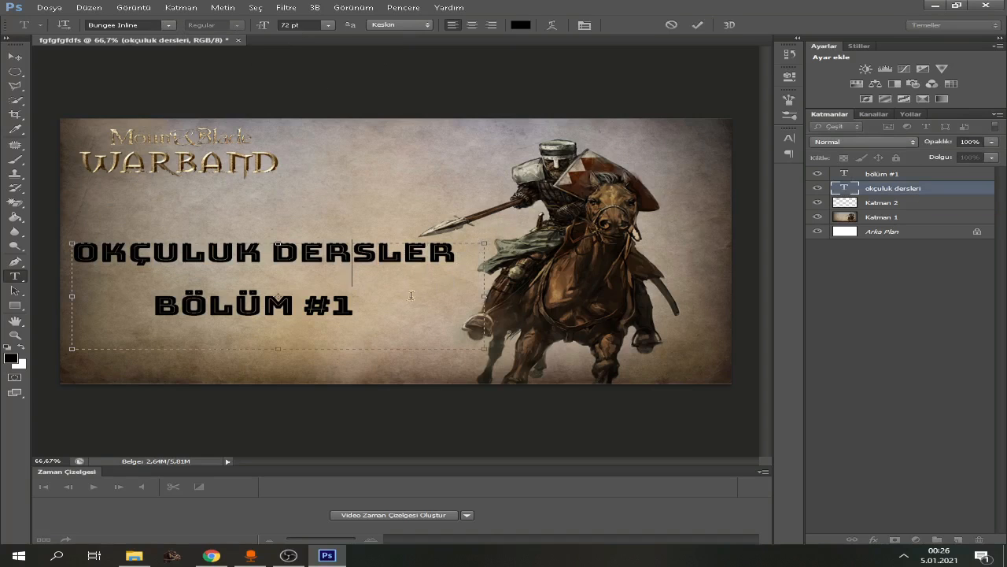
{"action": "key", "text": "BackSpace"}
{"action": "key", "text": "BackSpace"}
{"action": "key", "text": "BackSpace"}
{"action": "key", "text": "BackSpace"}
{"action": "key", "text": "BackSpace"}
{"action": "key", "text": "BackSpace"}
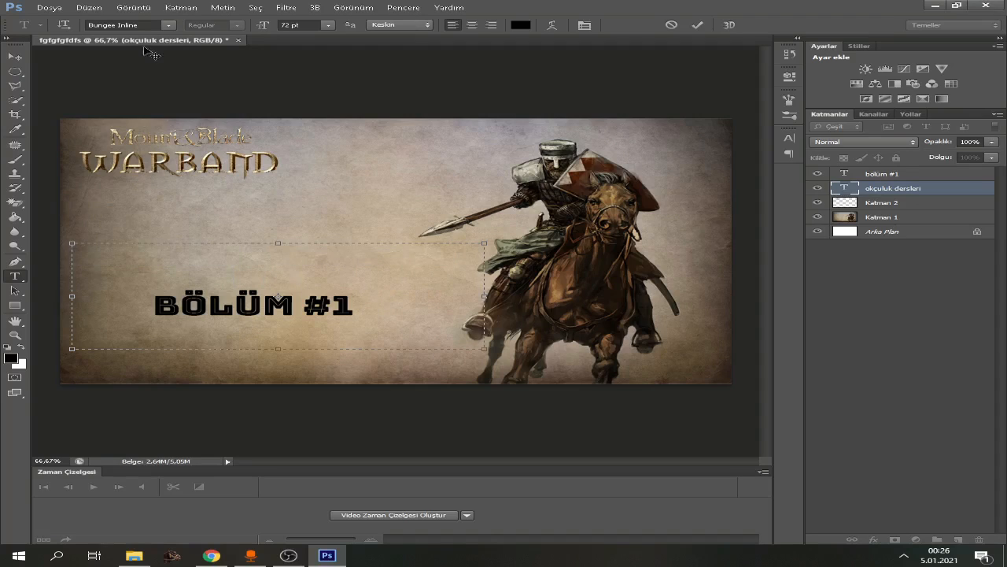
Set the emptied title box's font to Verdana and enter "OKÇULUK DERSLERİ", ending with the bölüm #1 layer selected
{"action": "left_click", "coordinate": [168, 25]}
{"action": "left_click_drag", "start_coordinate": [326, 168], "coordinate": [352, 402]}
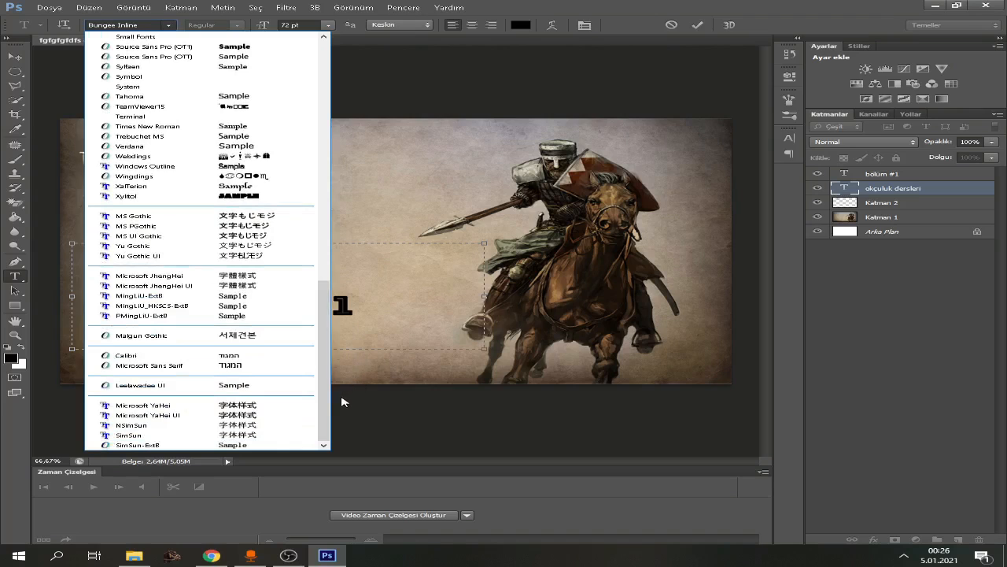
{"action": "scroll", "coordinate": [273, 323], "scroll_direction": "up", "scroll_amount": 1}
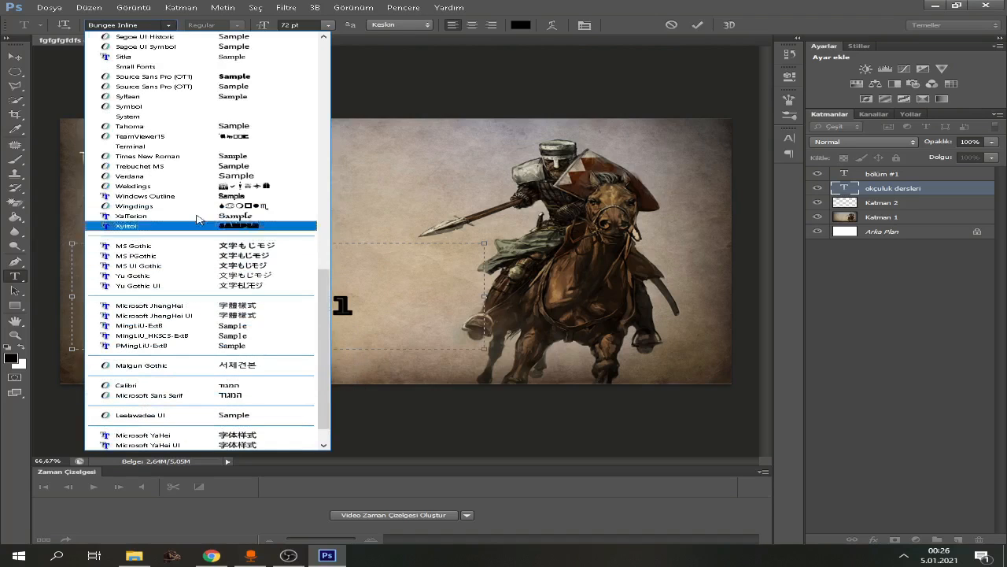
{"action": "left_click", "coordinate": [175, 177]}
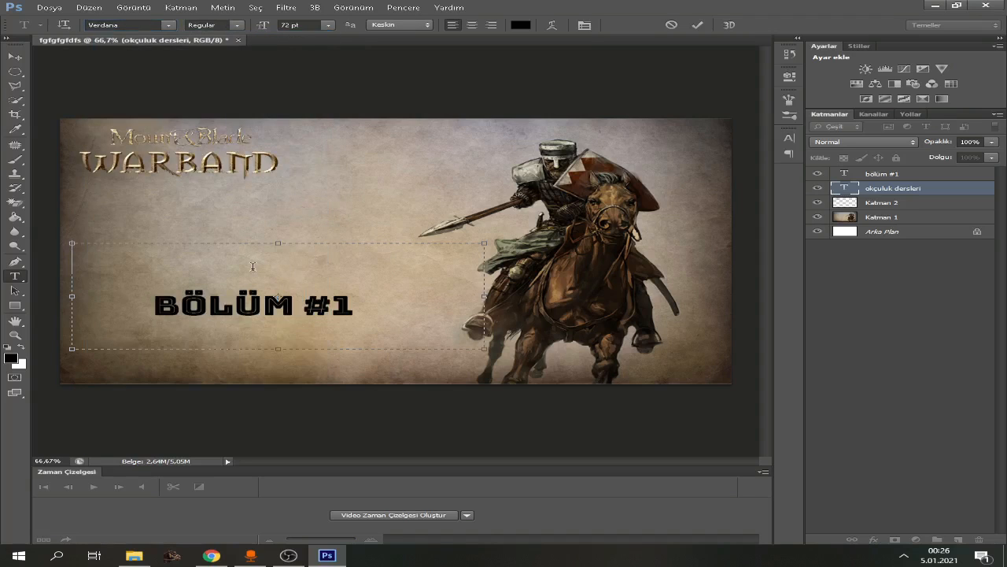
{"action": "type", "text": "OKÇULUK DERS"}
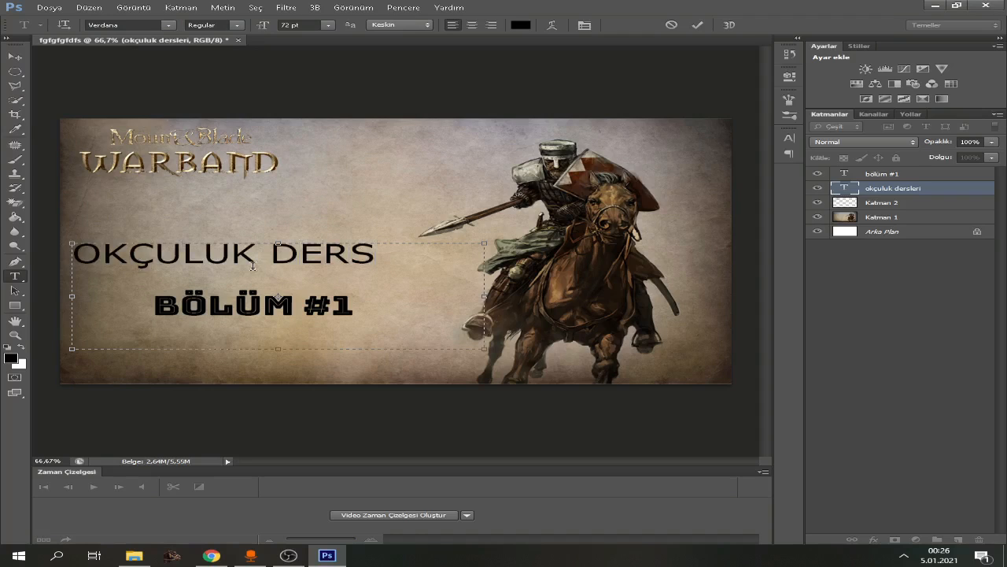
{"action": "type", "text": "LERİ"}
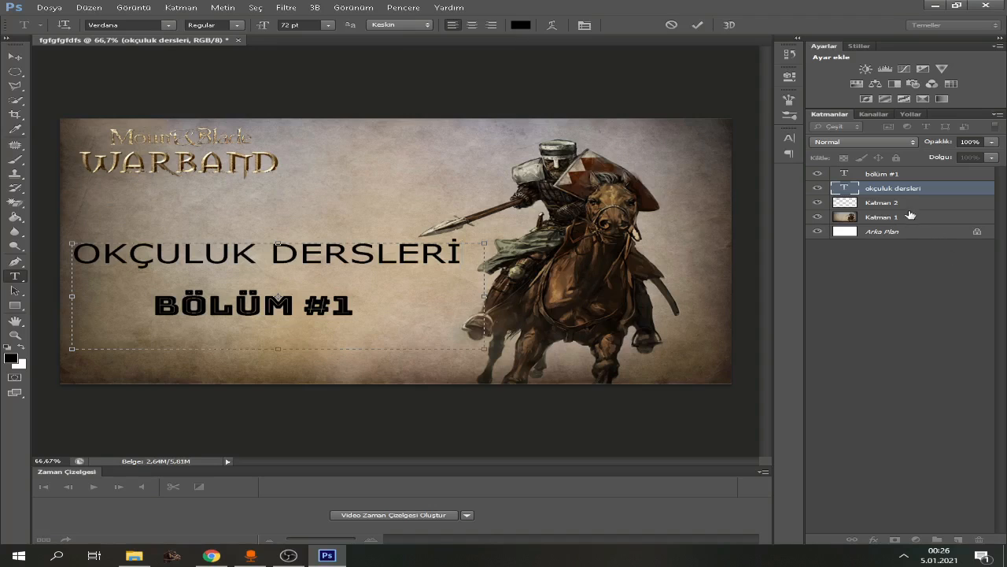
{"action": "left_click", "coordinate": [903, 176]}
{"action": "left_click", "coordinate": [352, 303]}
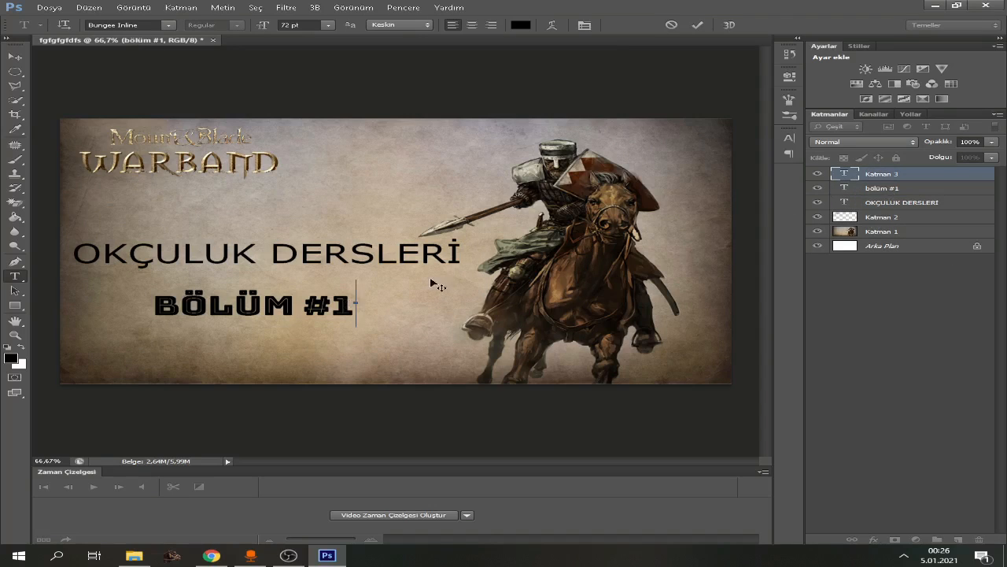
{"action": "left_click", "coordinate": [881, 175]}
{"action": "right_click", "coordinate": [911, 176]}
{"action": "left_click", "coordinate": [742, 145]}
{"action": "left_click", "coordinate": [427, 211]}
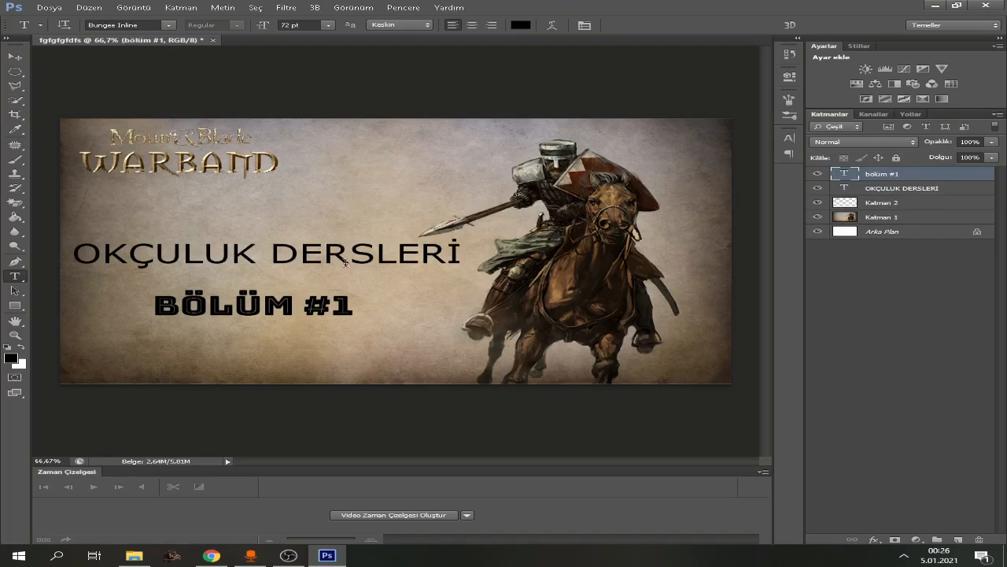
Delete all the text in the BÖLÜM #1 text box, keeping the empty box open for editing
{"action": "left_click", "coordinate": [296, 308]}
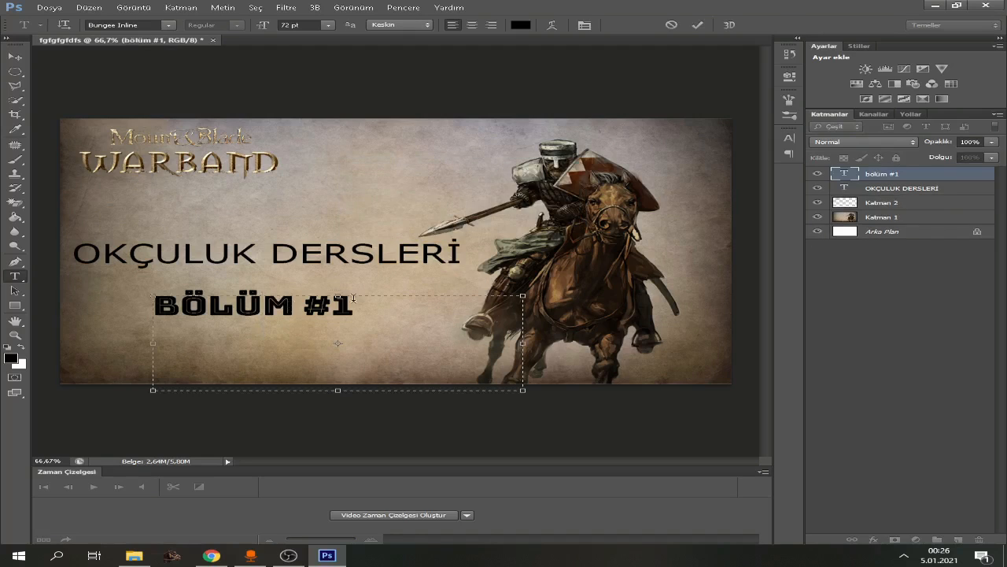
{"action": "key", "text": "BackSpace"}
{"action": "key", "text": "BackSpace"}
{"action": "key", "text": "BackSpace"}
{"action": "key", "text": "BackSpace"}
{"action": "key", "text": "BackSpace"}
{"action": "key", "text": "BackSpace"}
{"action": "key", "text": "BackSpace"}
{"action": "key", "text": "BackSpace"}
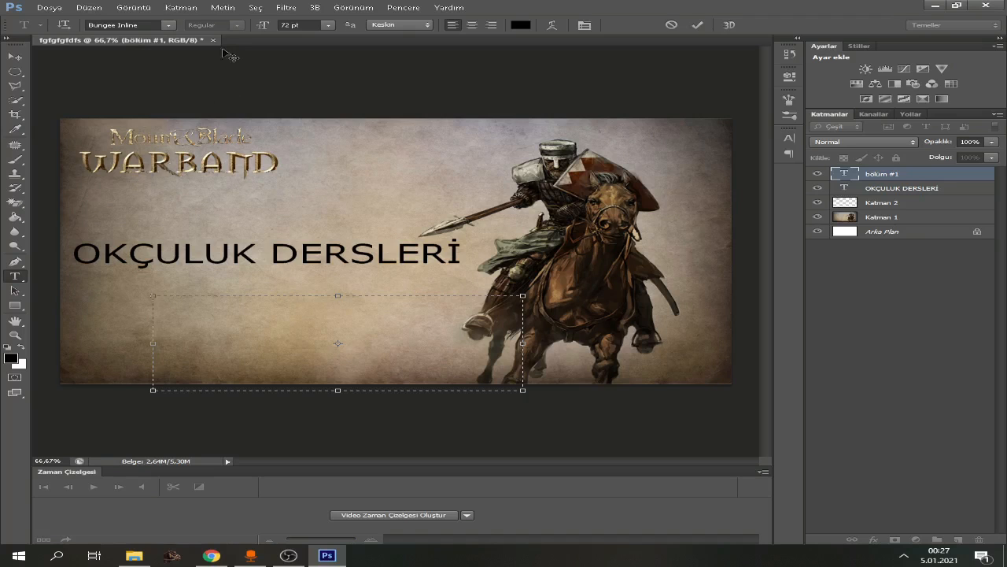
Set the emptied second title box's font to Verdana and enter "BÖLÜM #1"
{"action": "left_click", "coordinate": [168, 24]}
{"action": "left_click_drag", "start_coordinate": [327, 144], "coordinate": [359, 438]}
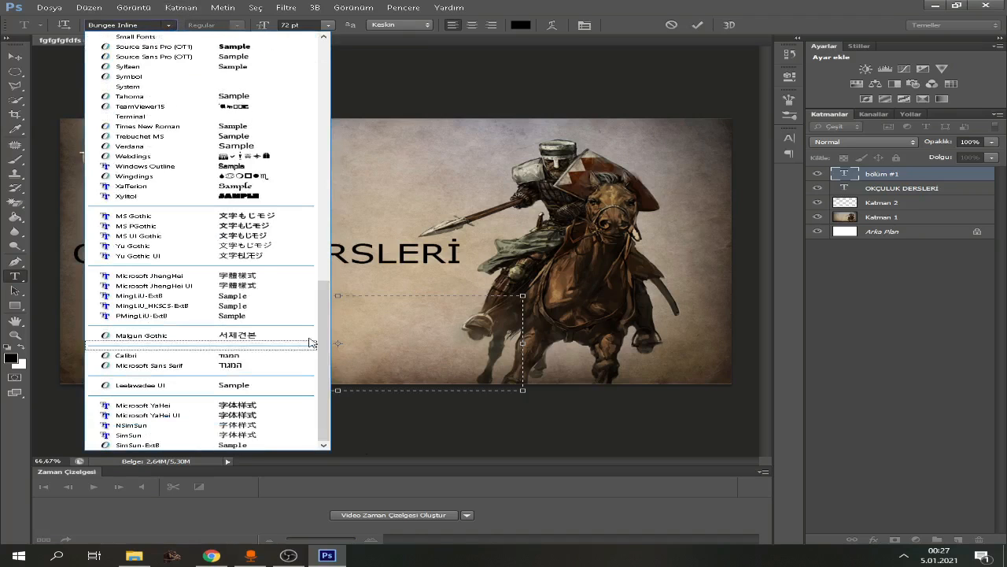
{"action": "left_click", "coordinate": [163, 146]}
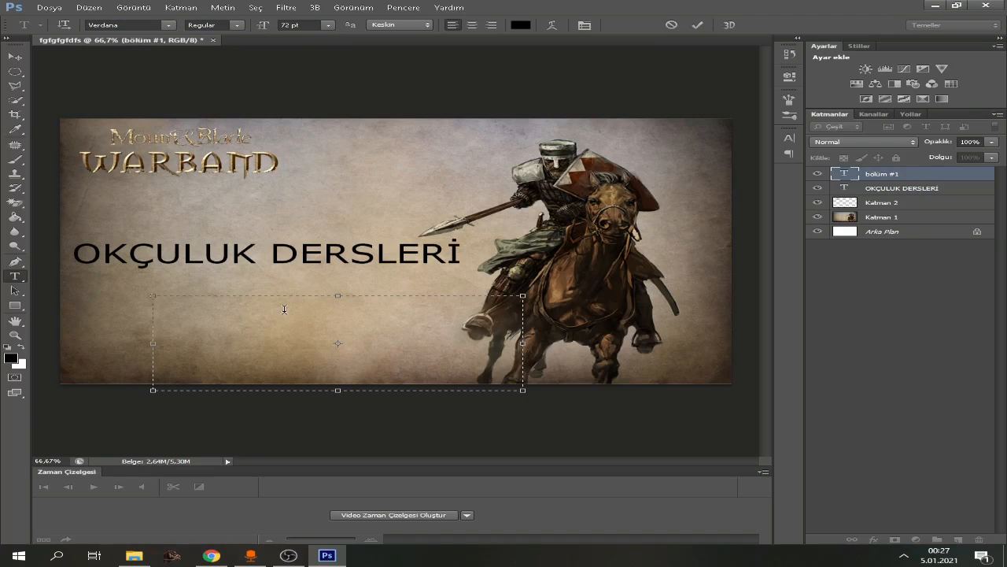
{"action": "type", "text": "BÖLÜM #1"}
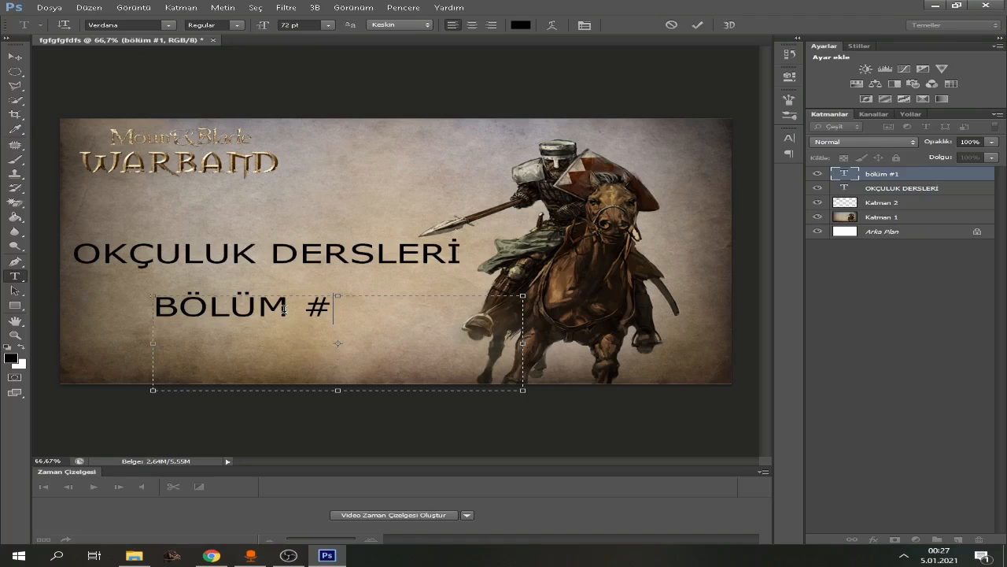
Move the OKÇULUK DERSLERİ title slightly down and position BÖLÜM #1 roughly centered just beneath it
{"action": "left_click", "coordinate": [15, 56]}
{"action": "left_click_drag", "start_coordinate": [275, 321], "coordinate": [254, 320]}
{"action": "left_click_drag", "start_coordinate": [300, 242], "coordinate": [308, 261]}
{"action": "left_click", "coordinate": [919, 189]}
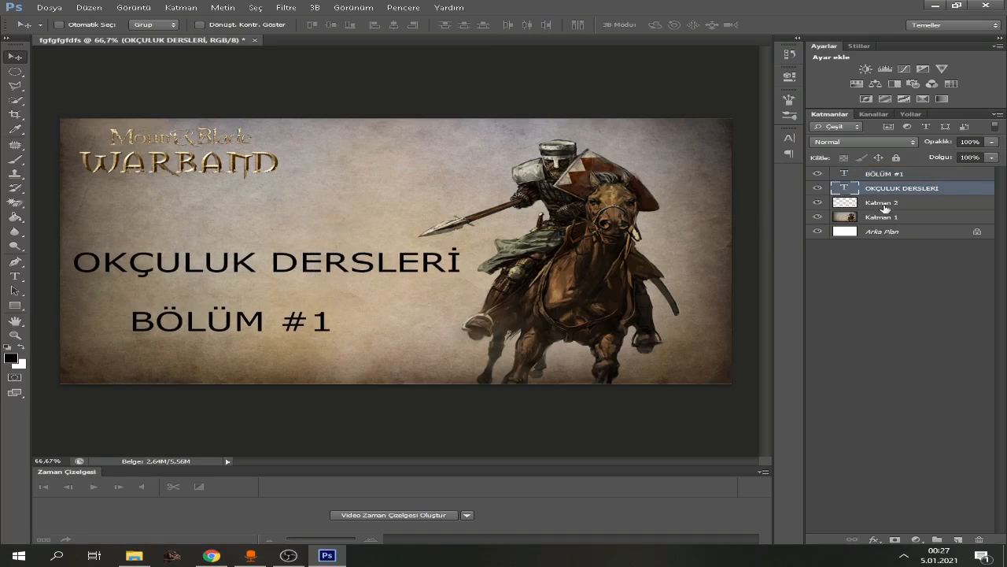
{"action": "left_click", "coordinate": [890, 179]}
{"action": "left_click_drag", "start_coordinate": [212, 320], "coordinate": [236, 315]}
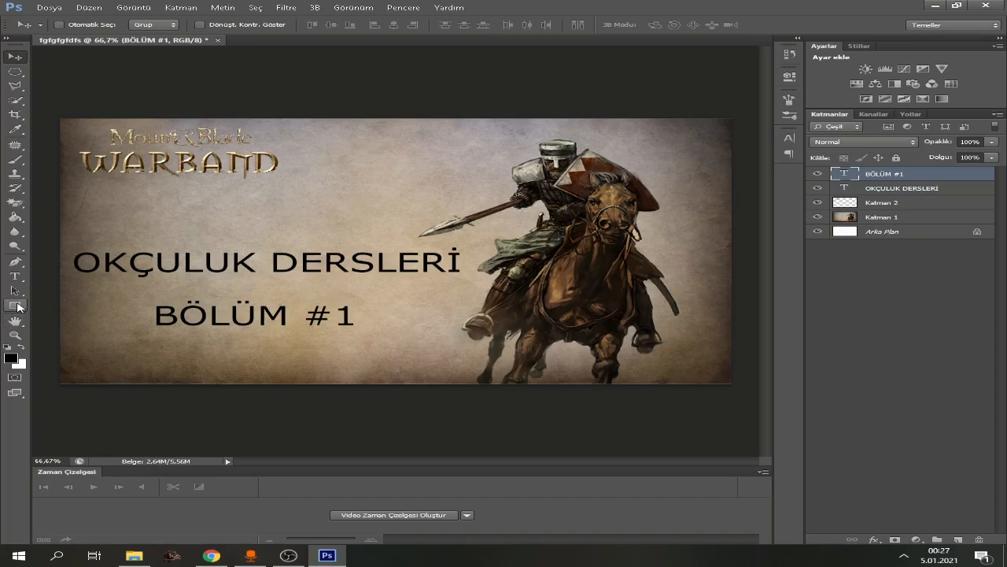
Set the foreground color to white
{"action": "left_click", "coordinate": [11, 358]}
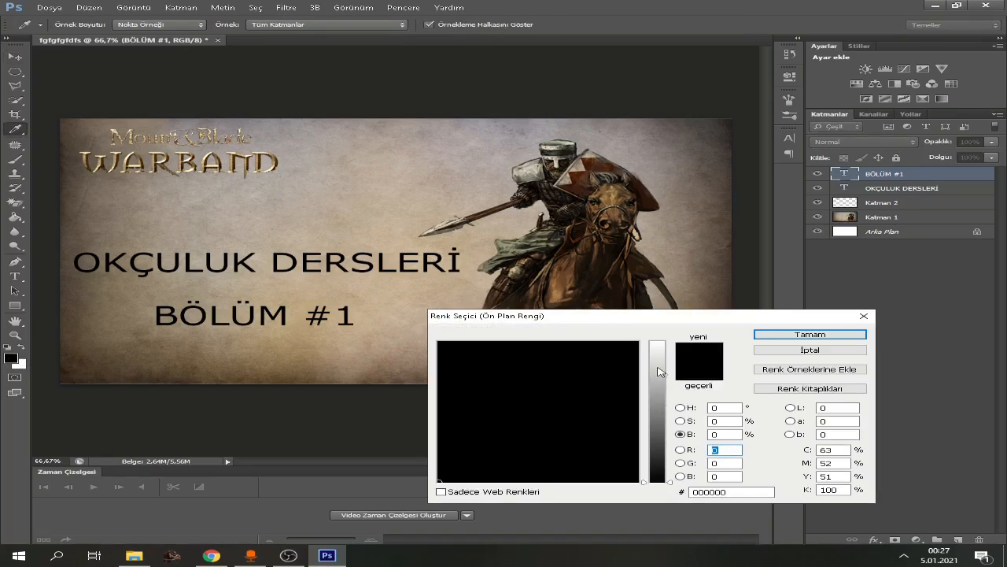
{"action": "left_click_drag", "start_coordinate": [661, 374], "coordinate": [665, 339]}
{"action": "left_click", "coordinate": [811, 334]}
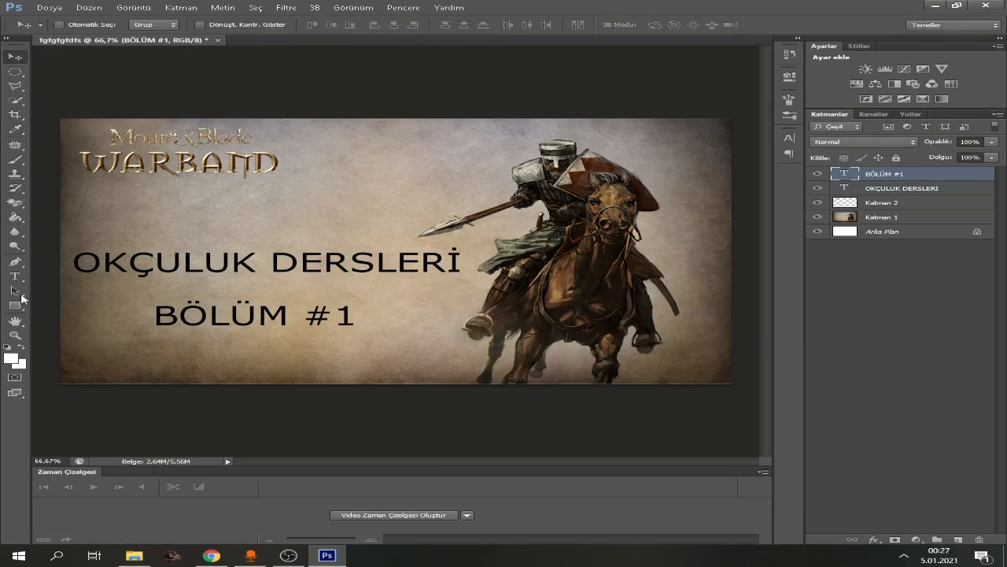
Draw white rectangles behind the titles, about 767 × 103 px for OKÇULUK DERSLERİ and about 466 × 123 px for BÖLÜM #1, layered just above Katman 1
{"action": "left_click", "coordinate": [15, 307]}
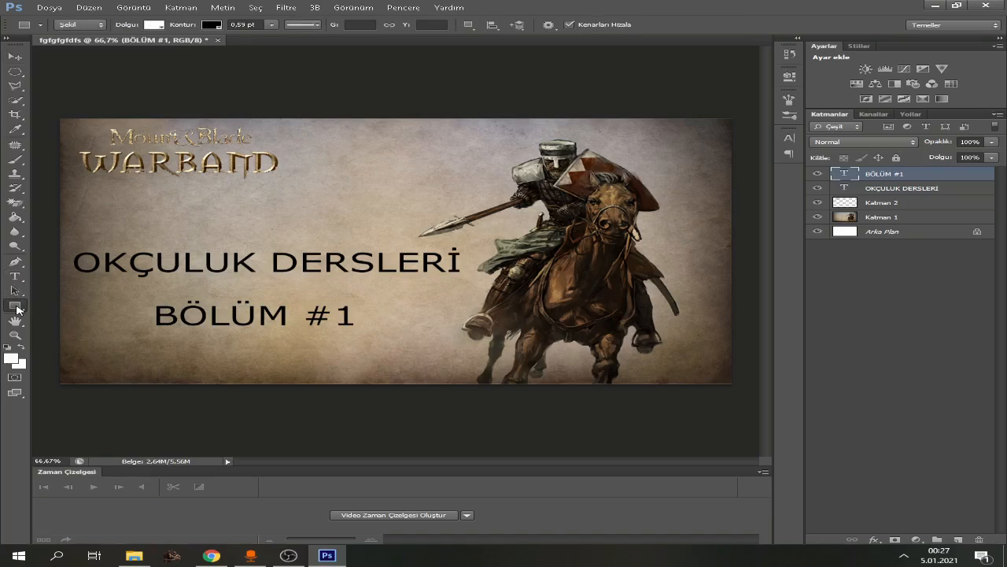
{"action": "right_click", "coordinate": [15, 308]}
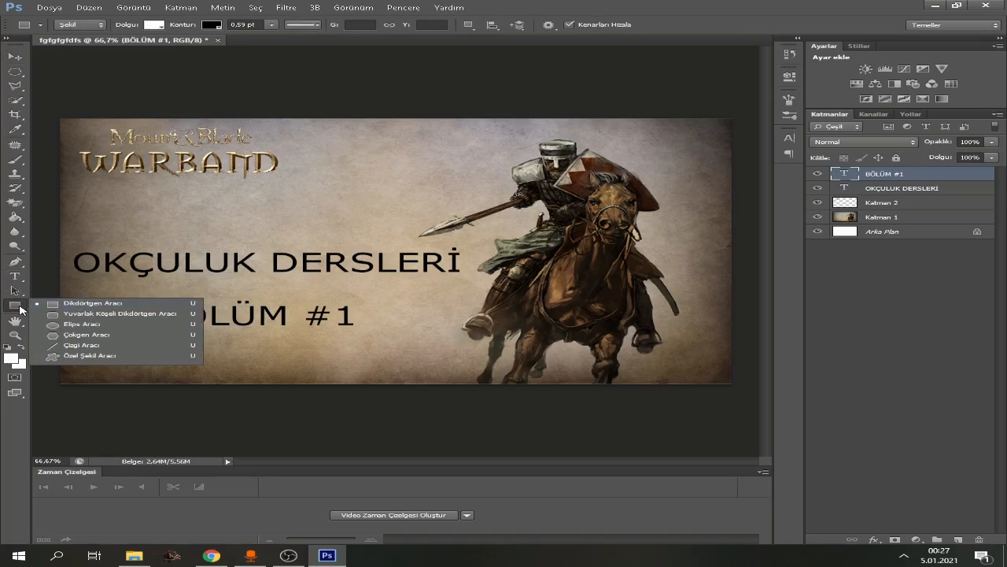
{"action": "left_click", "coordinate": [56, 305]}
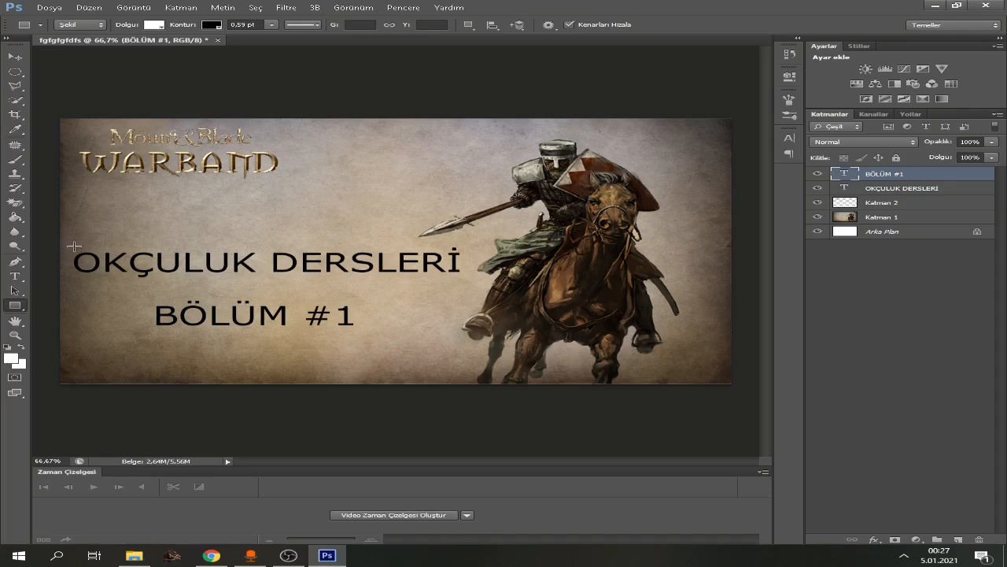
{"action": "left_click_drag", "start_coordinate": [71, 244], "coordinate": [472, 280]}
{"action": "left_click_drag", "start_coordinate": [925, 177], "coordinate": [897, 223]}
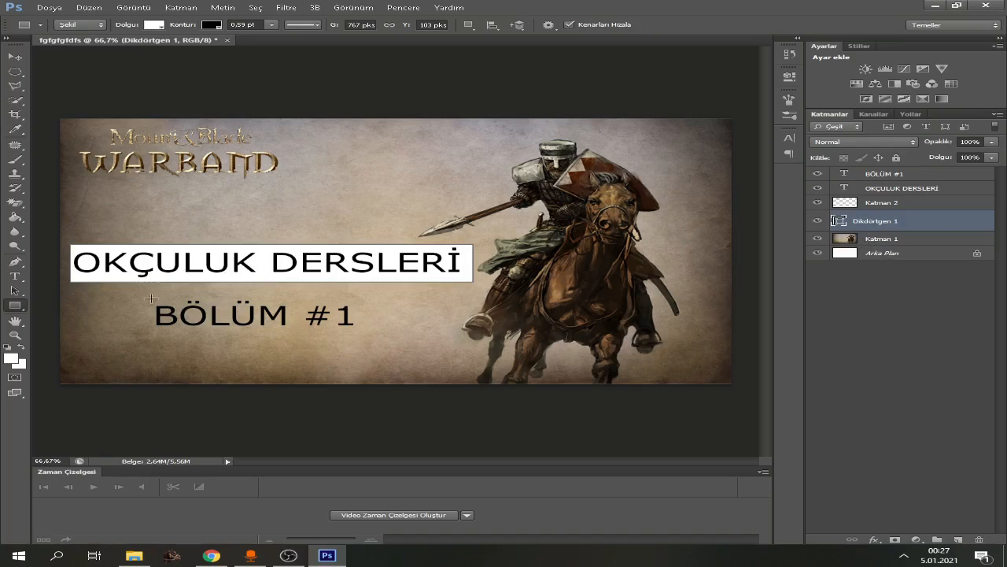
{"action": "left_click_drag", "start_coordinate": [133, 292], "coordinate": [376, 336]}
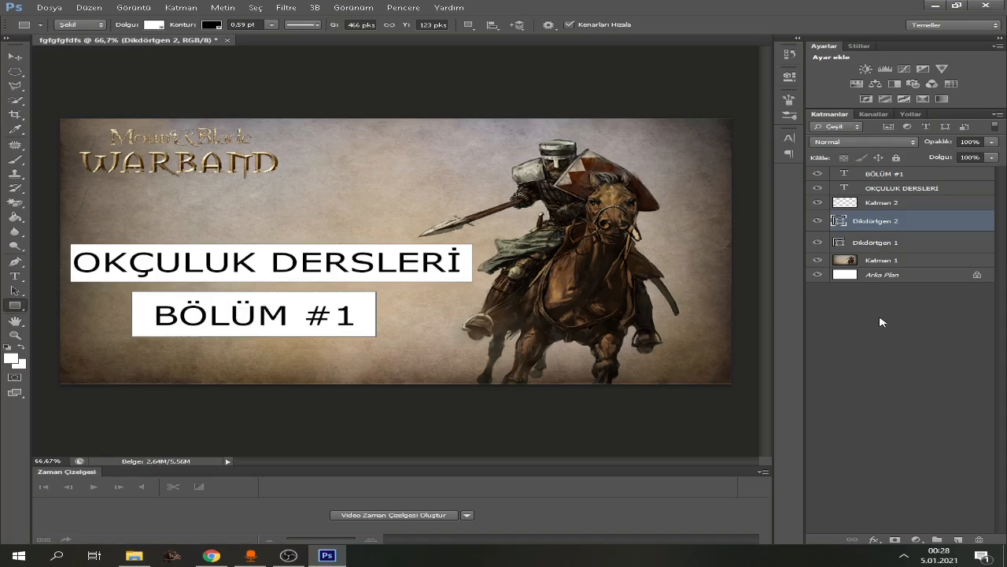
Add a drop shadow (Gölge) to the OKÇULUK DERSLERİ text layer with a distance of 9 px and a spread of 9%
{"action": "left_click", "coordinate": [936, 190]}
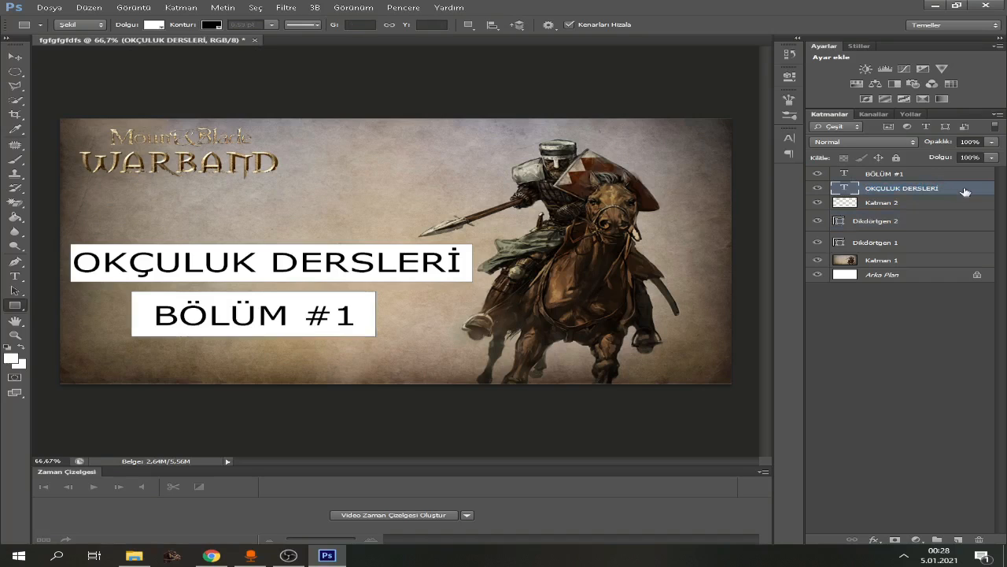
{"action": "double_click", "coordinate": [965, 192]}
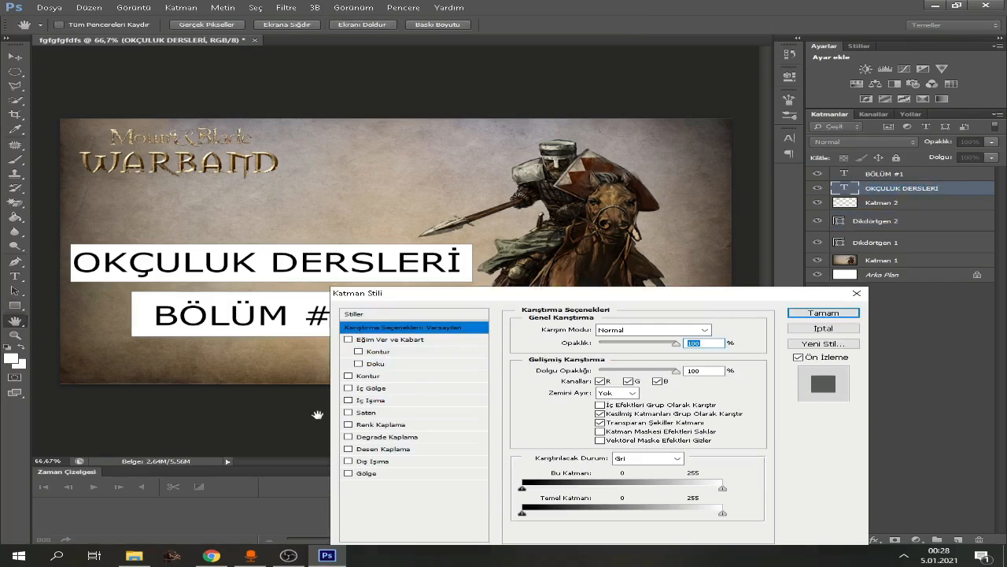
{"action": "left_click", "coordinate": [362, 473]}
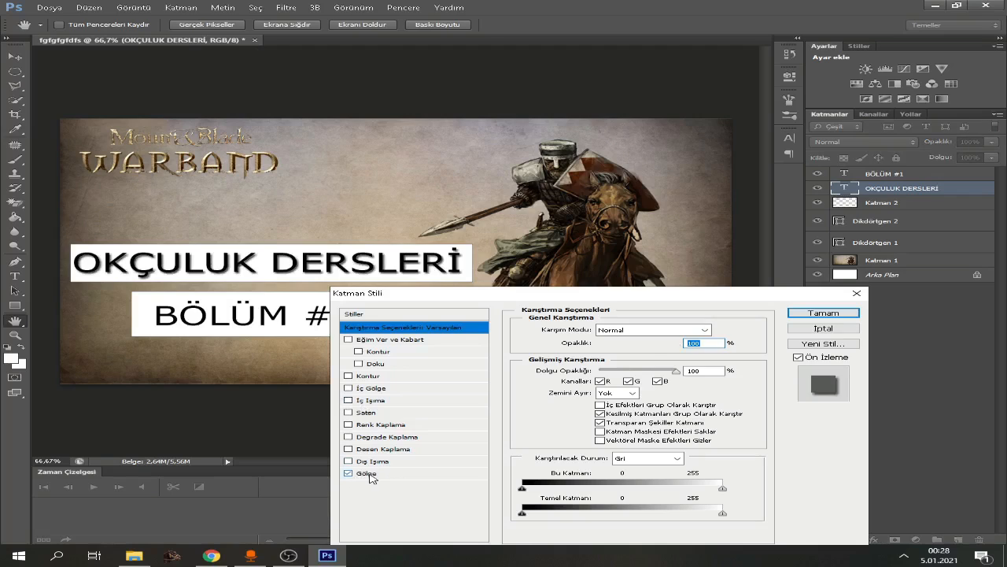
{"action": "left_click_drag", "start_coordinate": [592, 381], "coordinate": [596, 381]}
{"action": "left_click", "coordinate": [586, 391]}
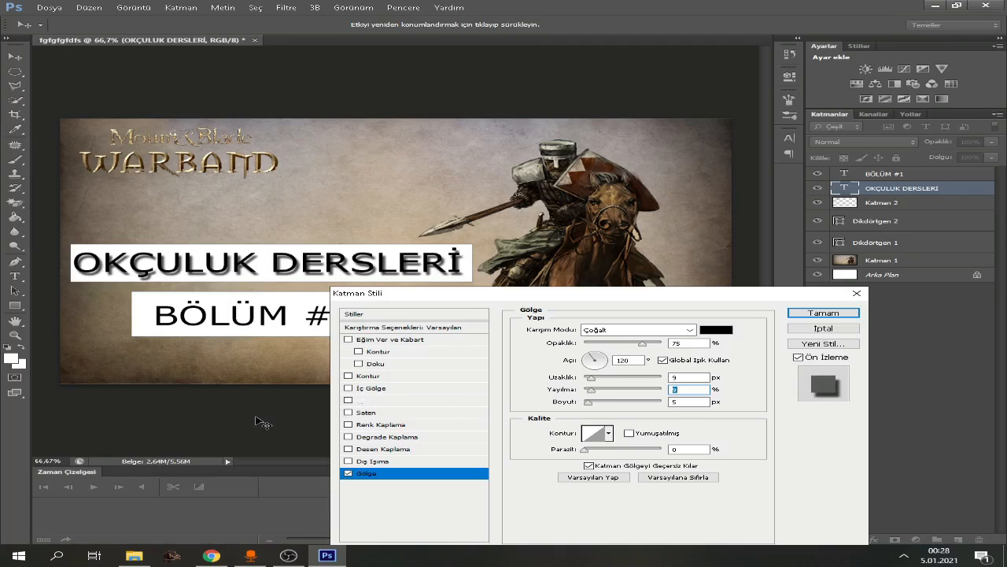
Add an outer glow (Dış Işıma) to the title using the Turuncu, Sarı, Turuncu gradient preset
{"action": "left_click", "coordinate": [349, 461]}
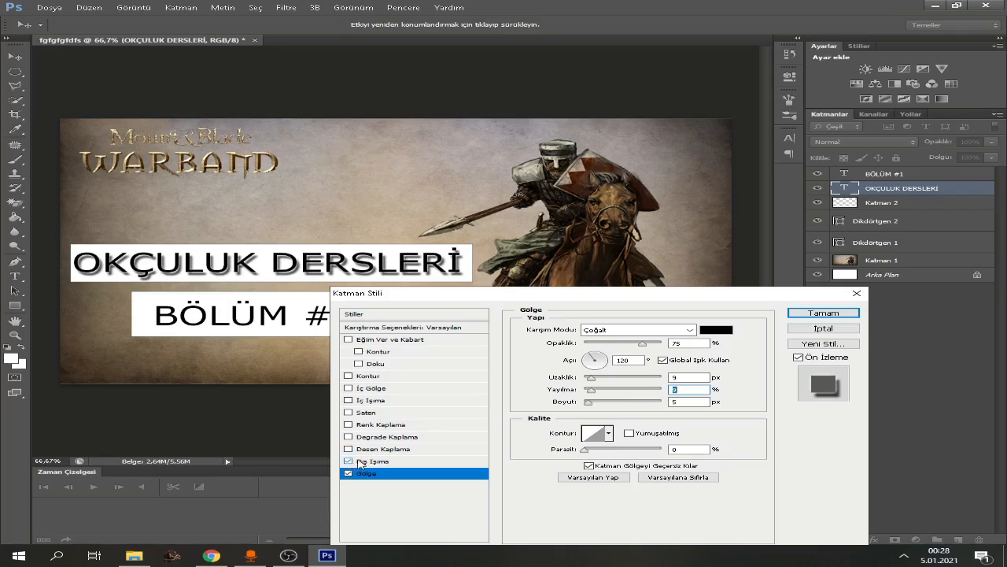
{"action": "left_click", "coordinate": [385, 463]}
{"action": "left_click", "coordinate": [669, 368]}
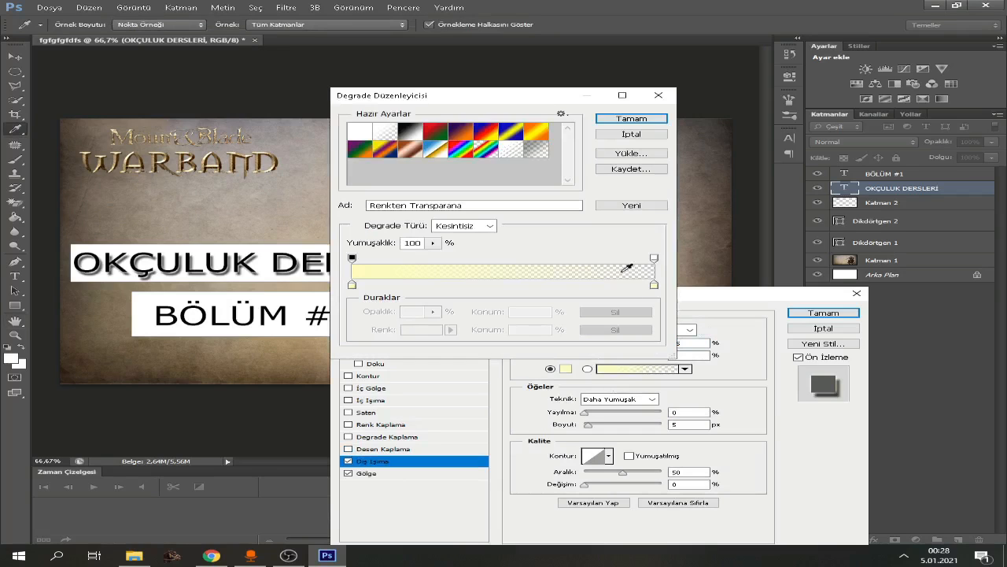
{"action": "left_click", "coordinate": [536, 132]}
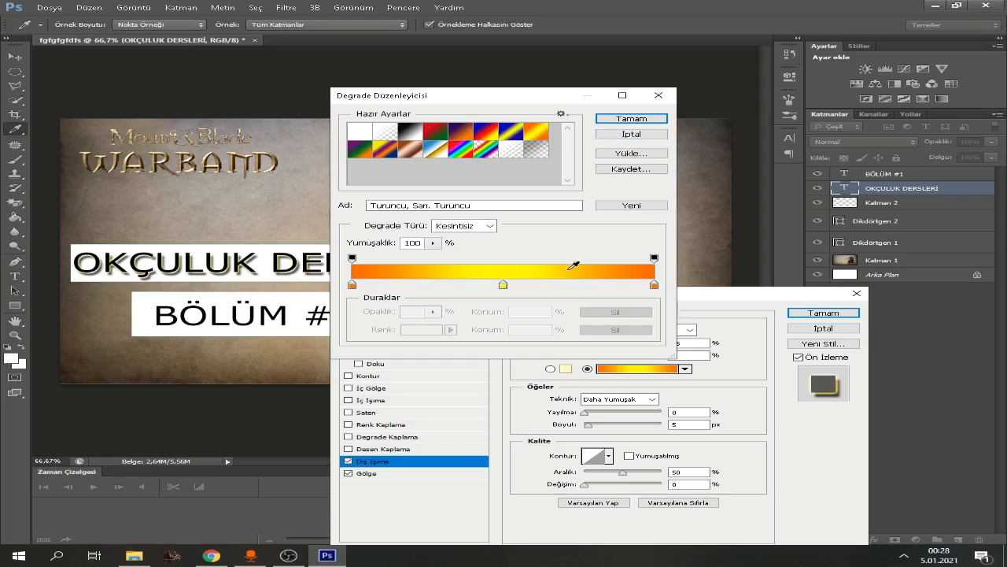
Delete the glow gradient's middle yellow stop and recolor its end stop red
{"action": "left_click", "coordinate": [504, 287]}
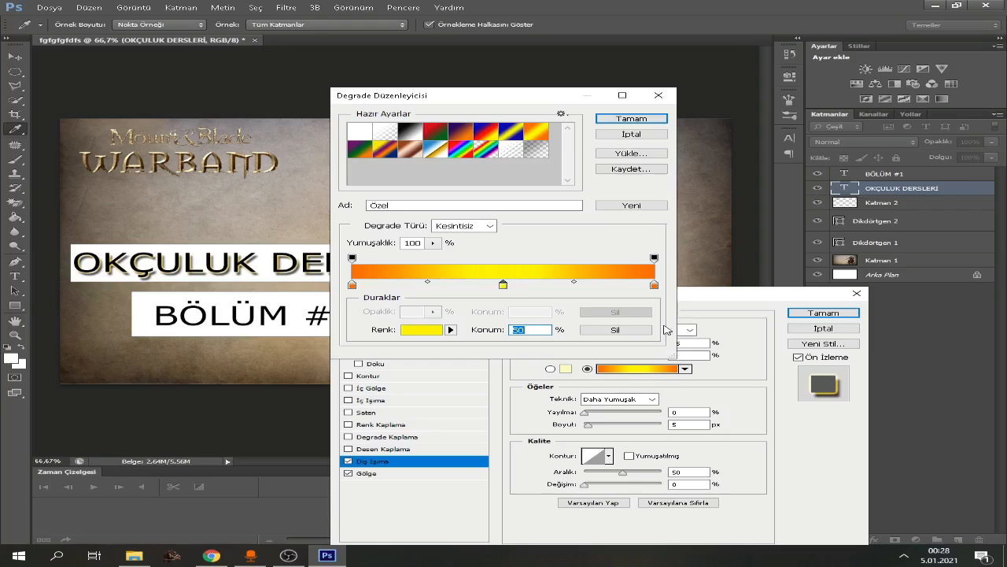
{"action": "left_click", "coordinate": [628, 331]}
{"action": "left_click", "coordinate": [654, 284]}
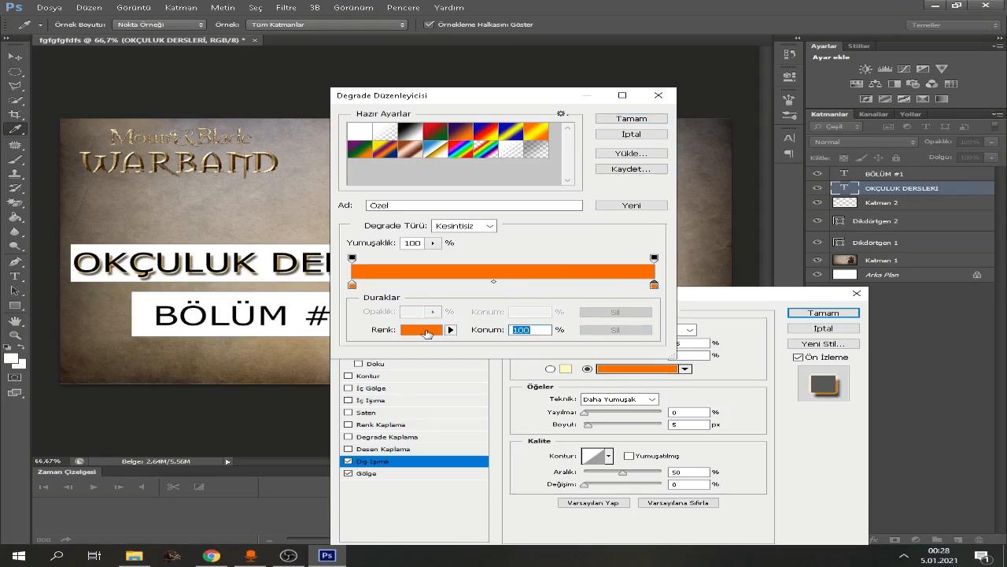
{"action": "left_click", "coordinate": [425, 331]}
{"action": "left_click", "coordinate": [633, 348]}
{"action": "key", "text": "Return"}
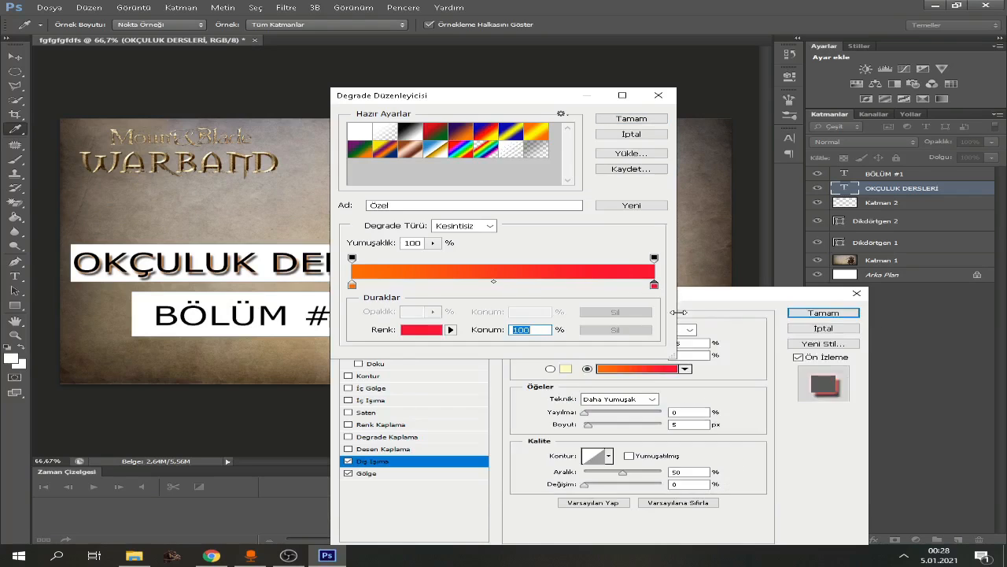
Move the red stop to the gradient's start so the glow is solid red, and accept the gradient
{"action": "left_click_drag", "start_coordinate": [656, 288], "coordinate": [343, 292]}
{"action": "left_click", "coordinate": [352, 285]}
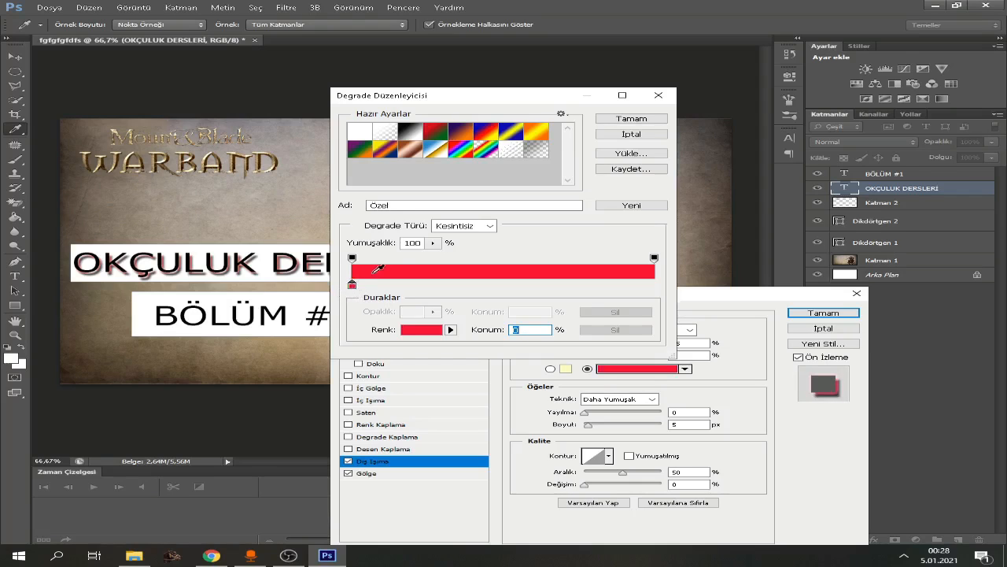
{"action": "left_click", "coordinate": [631, 118]}
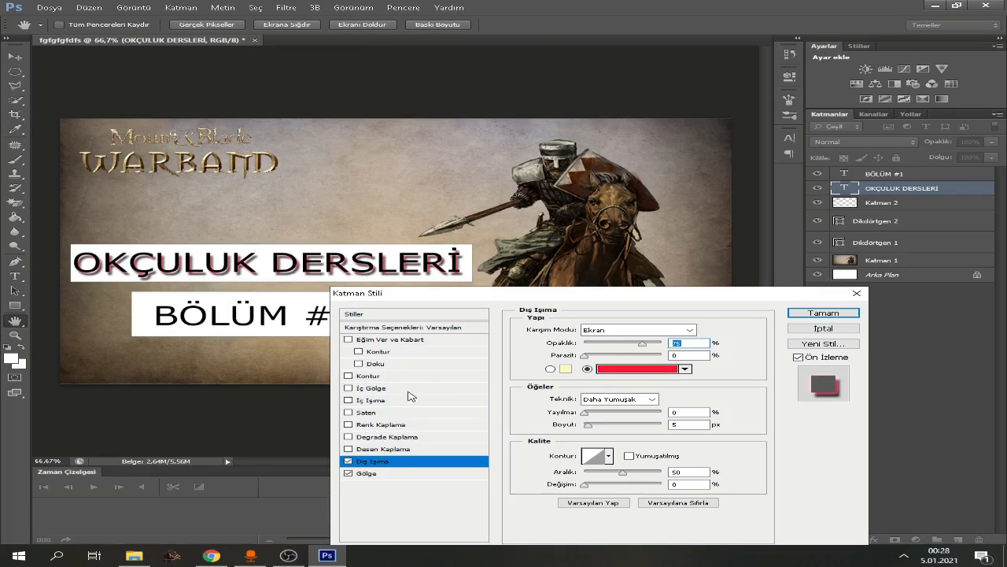
Turn off the title's outer glow and drop shadow, leaving Bevel & Emboss disabled
{"action": "left_click", "coordinate": [348, 341]}
{"action": "left_click", "coordinate": [349, 341]}
{"action": "left_click", "coordinate": [349, 462]}
{"action": "left_click", "coordinate": [349, 473]}
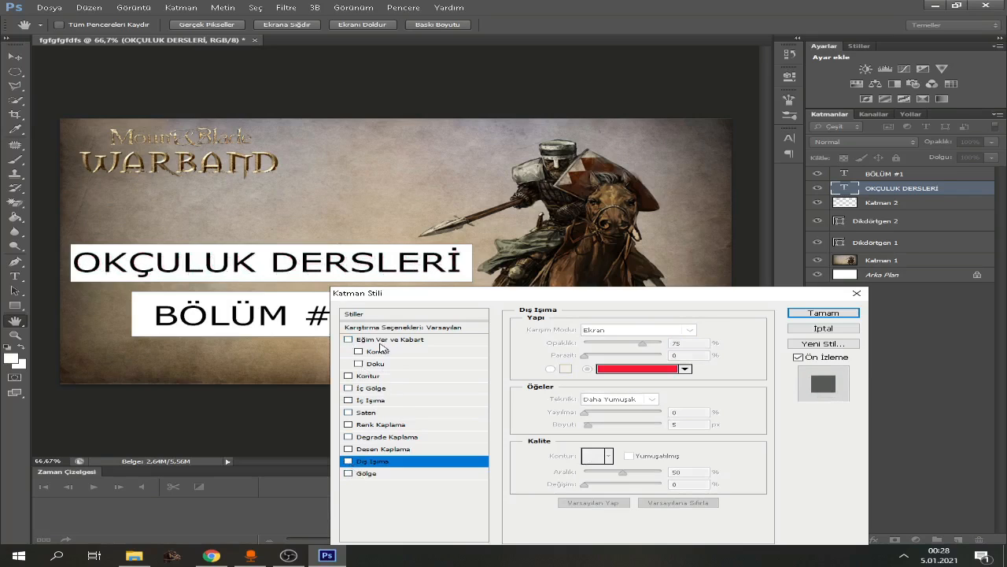
Enable Bevel & Emboss (Eğim Ver ve Kabart) on the title with its Contour option, using the second preset in the second row
{"action": "left_click", "coordinate": [348, 340]}
{"action": "left_click", "coordinate": [349, 340]}
{"action": "left_click", "coordinate": [349, 340]}
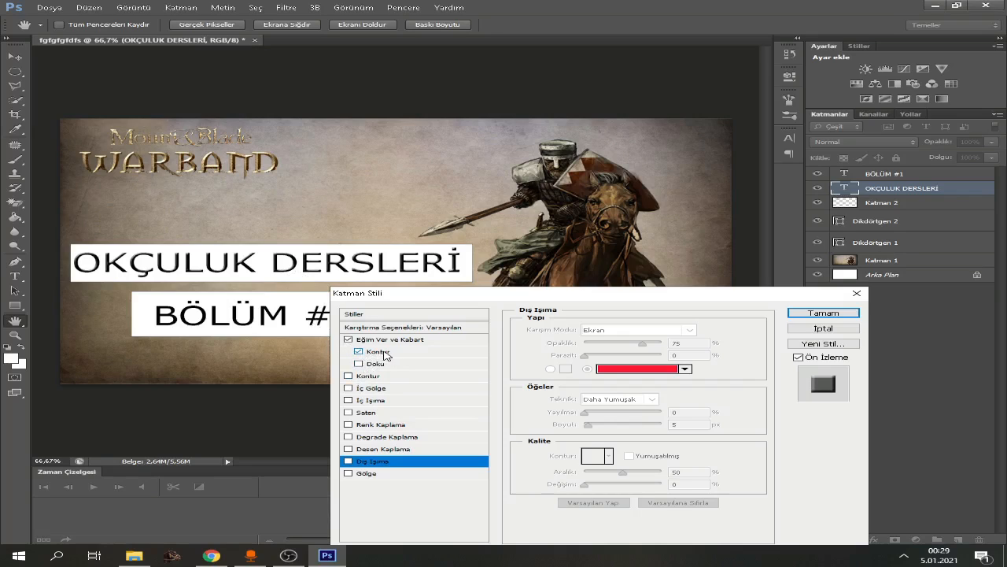
{"action": "left_click", "coordinate": [381, 352]}
{"action": "left_click", "coordinate": [577, 333]}
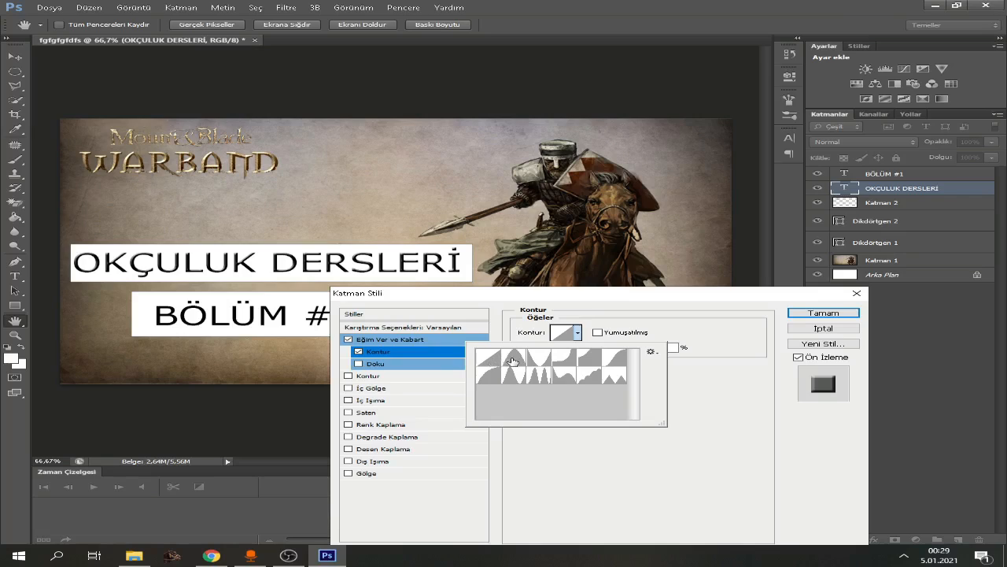
{"action": "left_click", "coordinate": [517, 383]}
{"action": "left_click", "coordinate": [732, 348]}
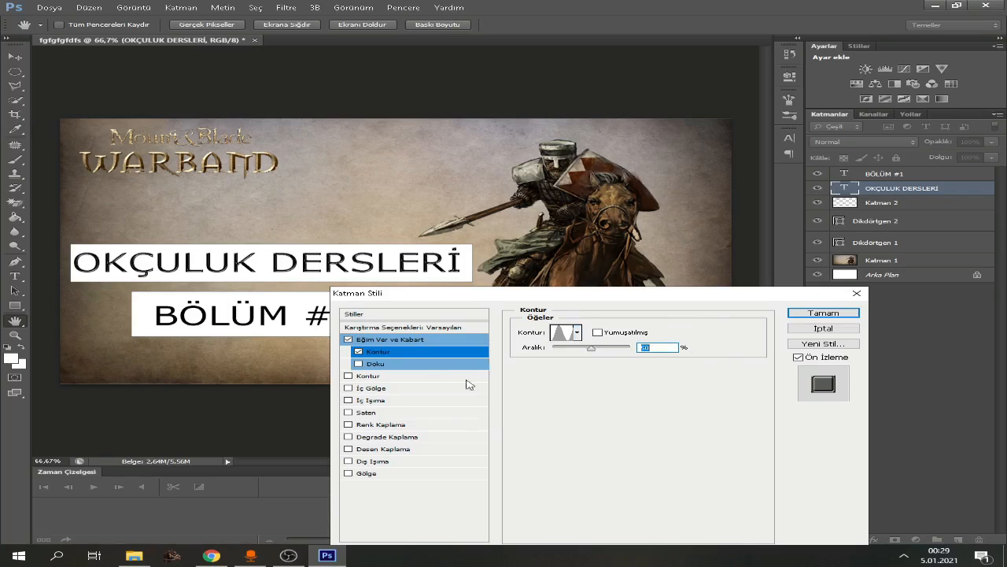
Add a 7 px black outside stroke (Kontur) to the title and re-enable its drop shadow, keeping outer glow off
{"action": "left_click", "coordinate": [367, 376]}
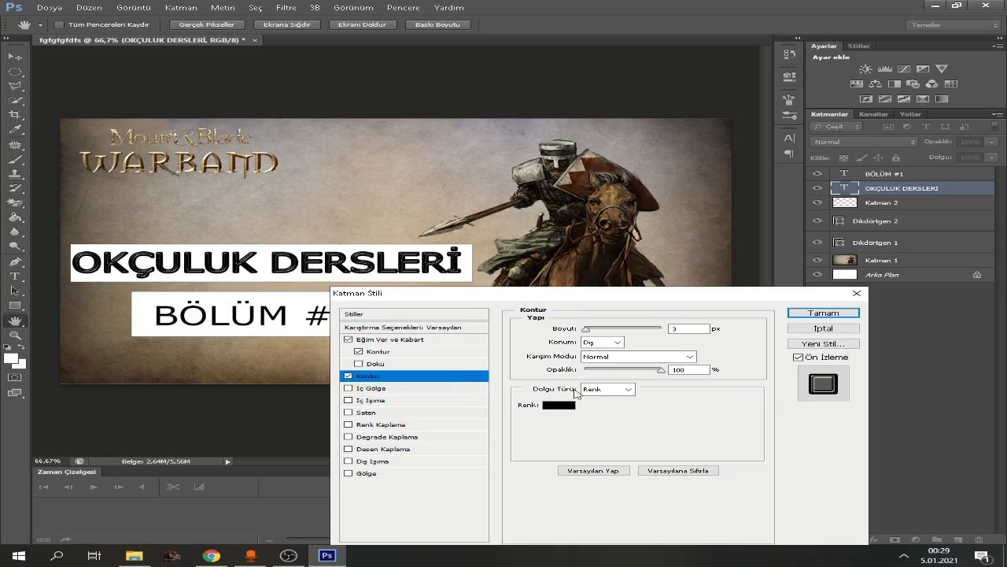
{"action": "left_click_drag", "start_coordinate": [587, 332], "coordinate": [590, 332]}
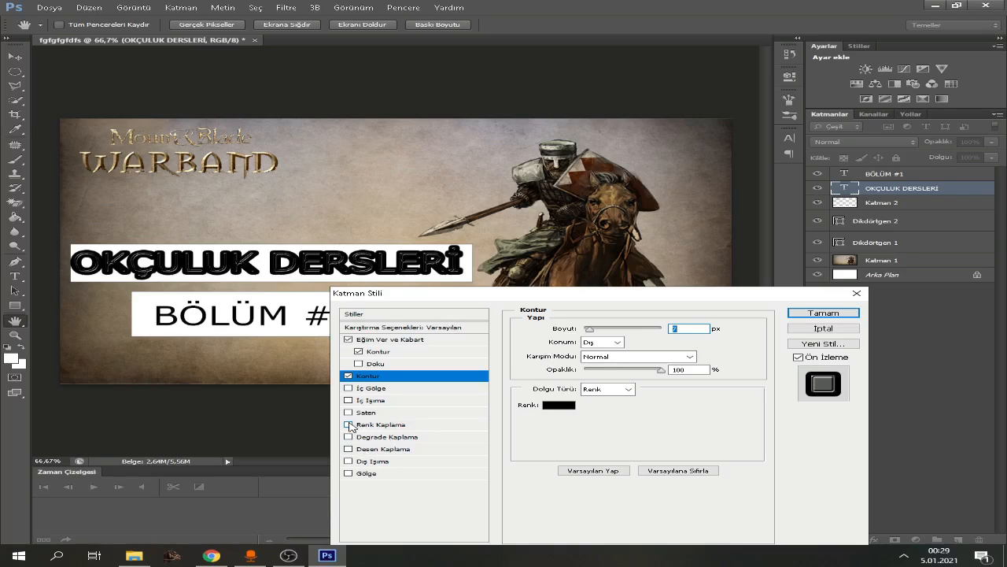
{"action": "left_click", "coordinate": [348, 473]}
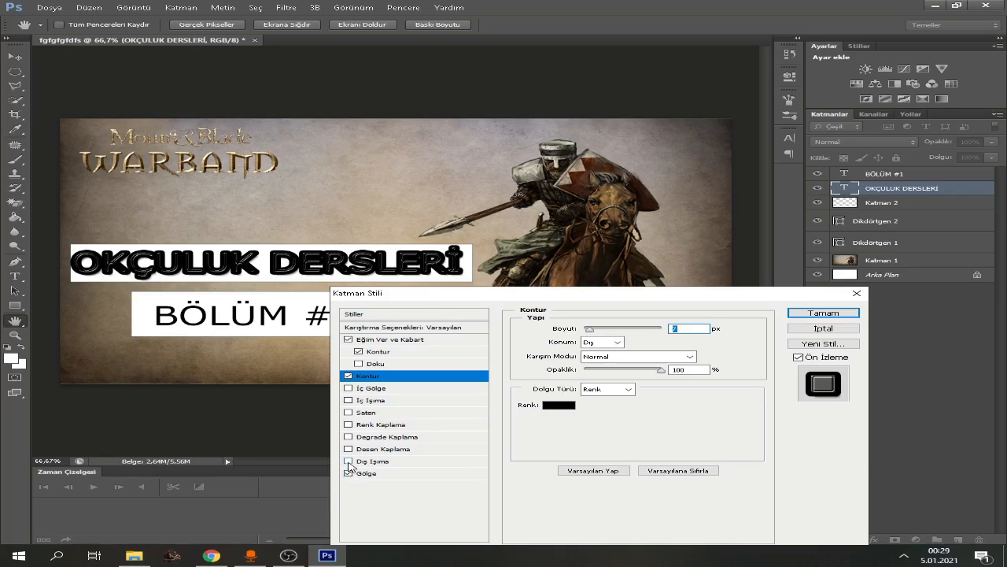
{"action": "left_click", "coordinate": [348, 461]}
{"action": "left_click", "coordinate": [349, 462]}
Apply a red #ff0101 colour overlay (Renk Kaplama) to the OKÇULUK DERSLERİ title and shift the title slightly right in its white box
{"action": "left_click", "coordinate": [381, 425]}
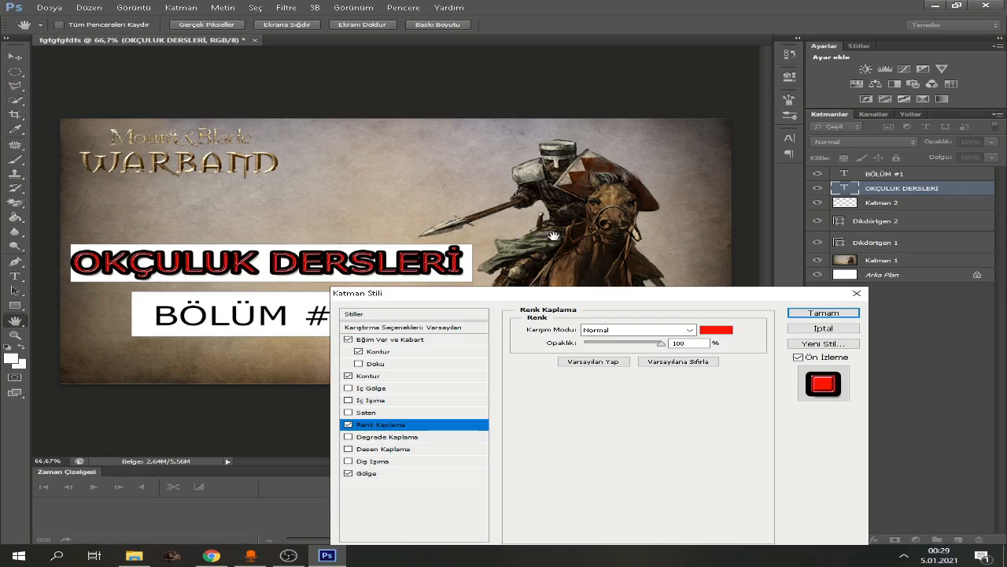
{"action": "left_click", "coordinate": [724, 330]}
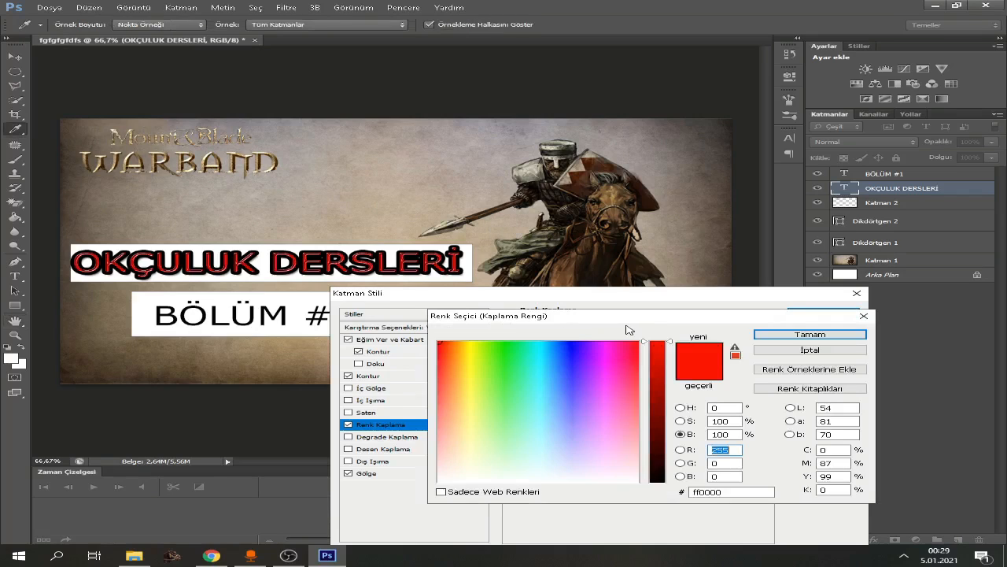
{"action": "left_click", "coordinate": [545, 359]}
{"action": "left_click", "coordinate": [456, 379]}
{"action": "left_click", "coordinate": [598, 398]}
{"action": "left_click_drag", "start_coordinate": [588, 382], "coordinate": [578, 347]}
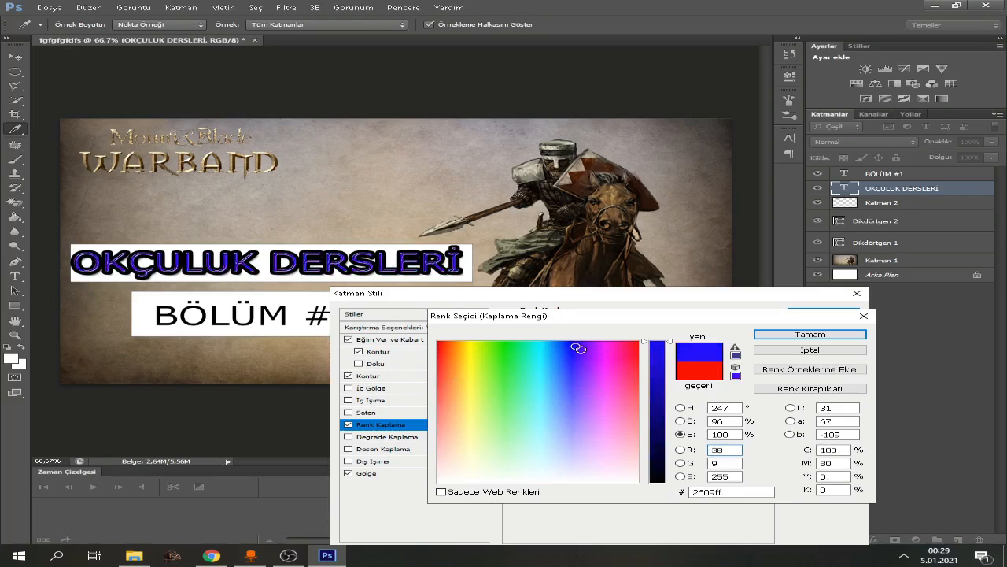
{"action": "left_click", "coordinate": [637, 344]}
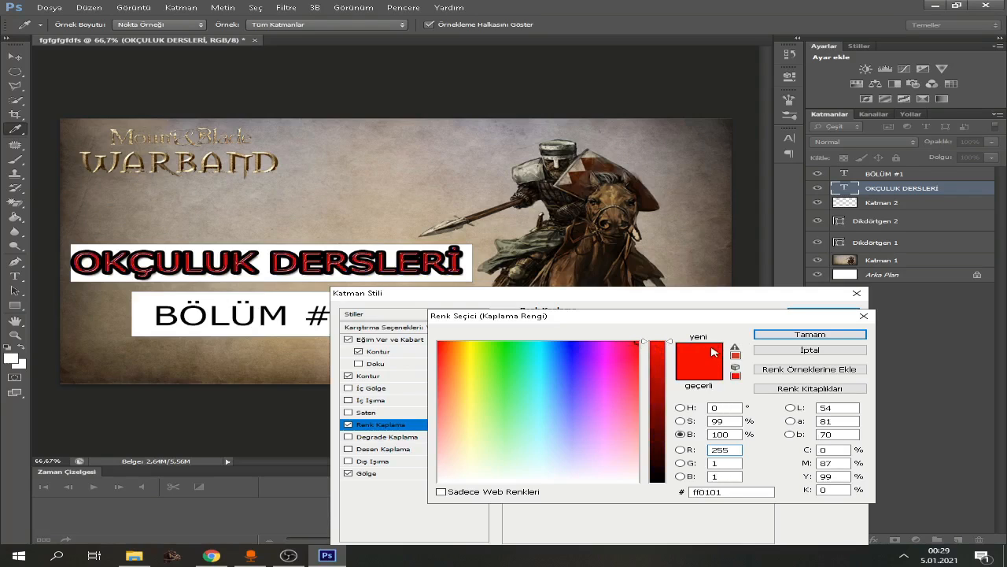
{"action": "left_click", "coordinate": [827, 336]}
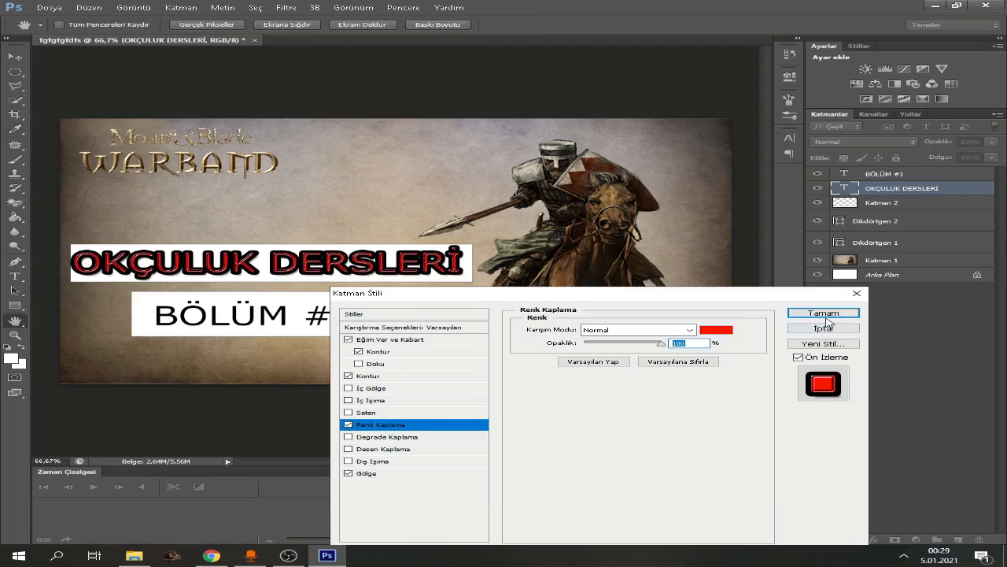
{"action": "left_click", "coordinate": [823, 313]}
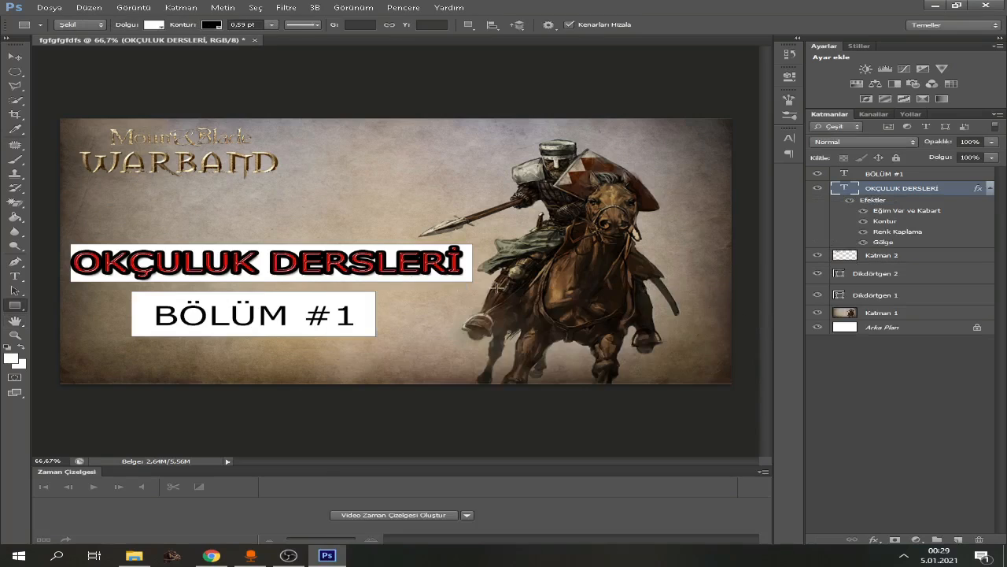
{"action": "left_click", "coordinate": [15, 57]}
{"action": "left_click_drag", "start_coordinate": [275, 269], "coordinate": [281, 271]}
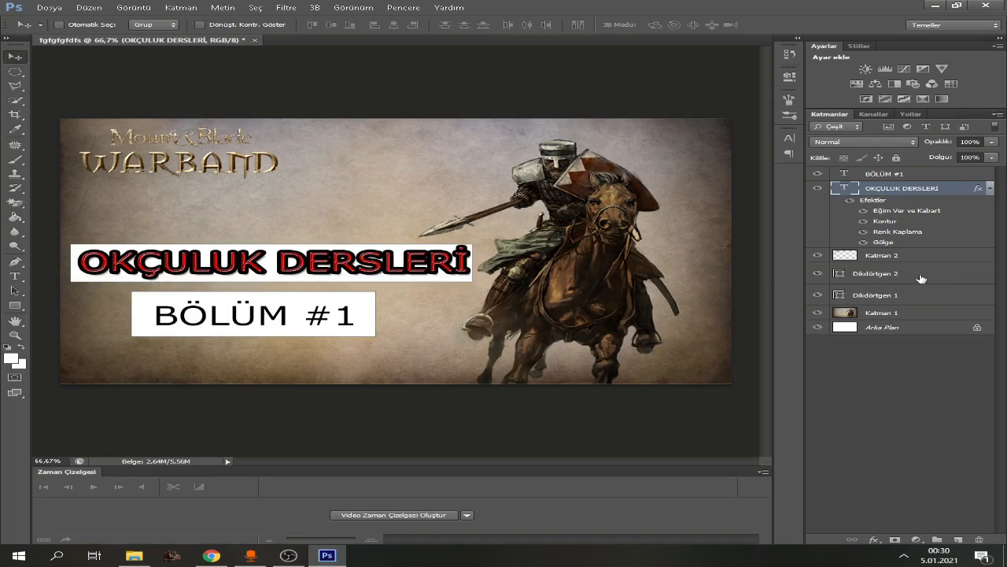
Copy the layer style of the OKÇULUK DERSLERİ title onto the BÖLÜM #1 text layer
{"action": "right_click", "coordinate": [938, 191]}
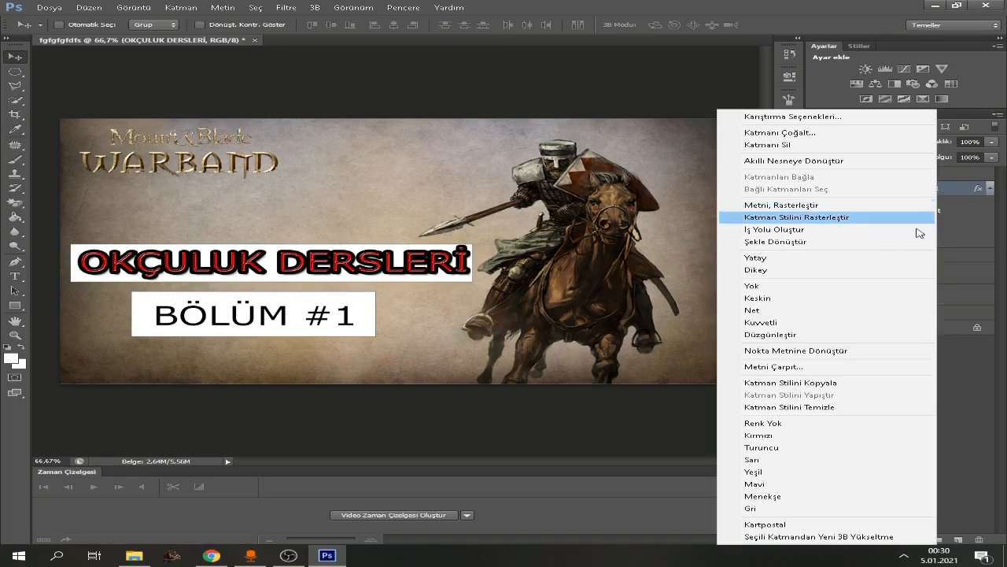
{"action": "left_click", "coordinate": [826, 384]}
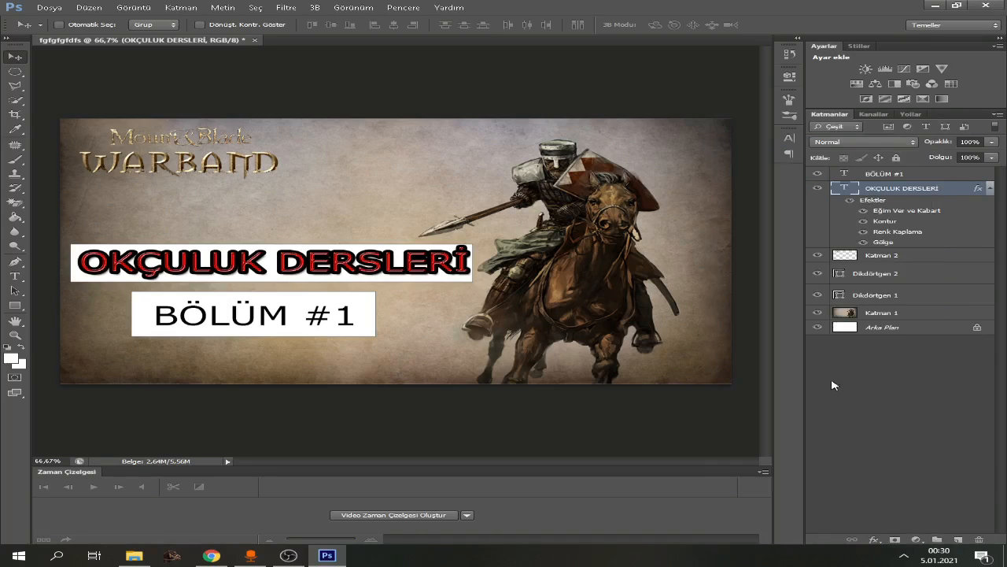
{"action": "left_click", "coordinate": [919, 175]}
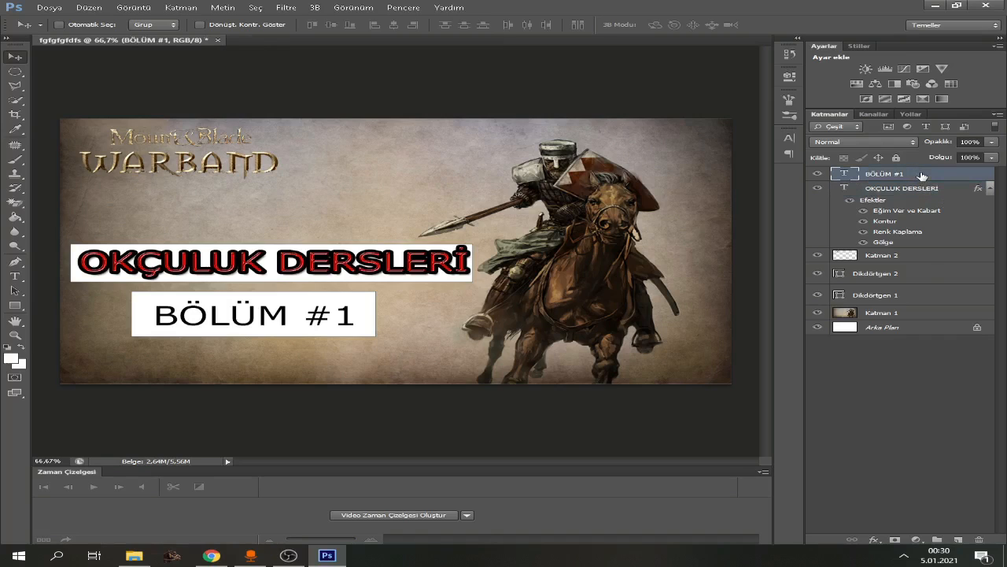
{"action": "right_click", "coordinate": [922, 176]}
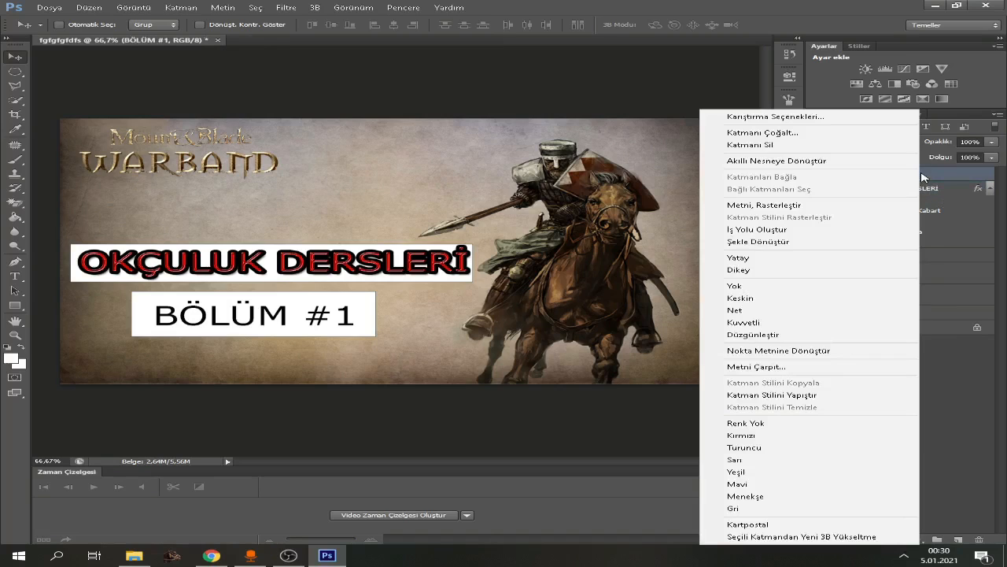
{"action": "left_click", "coordinate": [800, 397]}
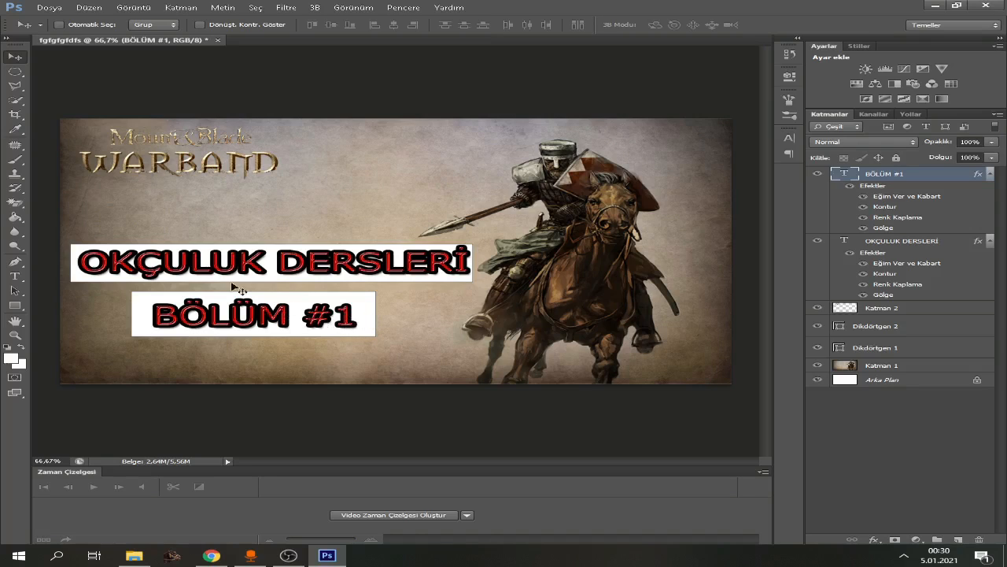
Copy the round Mount Blade Warband 6 icon of the mounted woman from Chrome's image results and paste it into the Photoshop design
{"action": "left_click", "coordinate": [211, 555]}
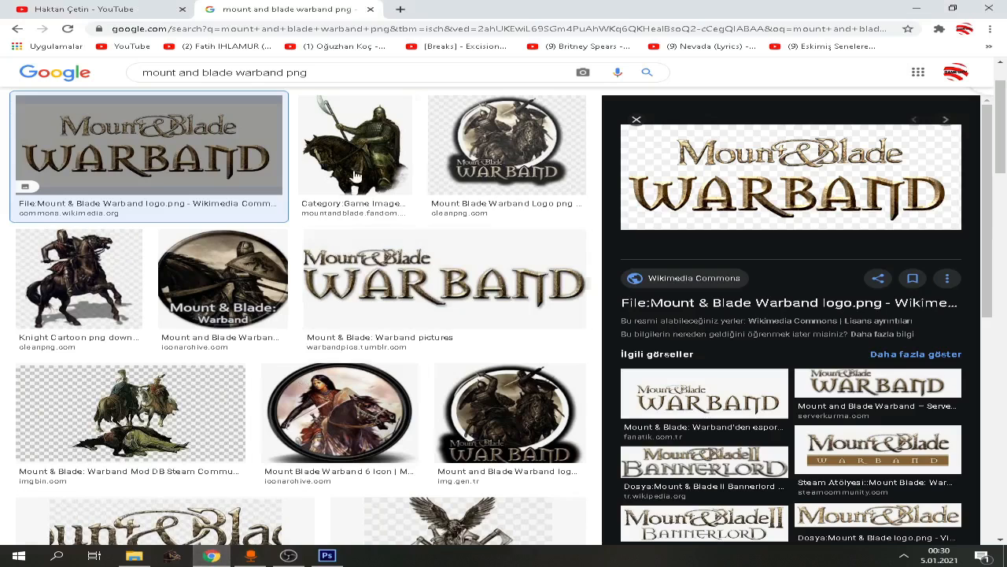
{"action": "left_click", "coordinate": [486, 158]}
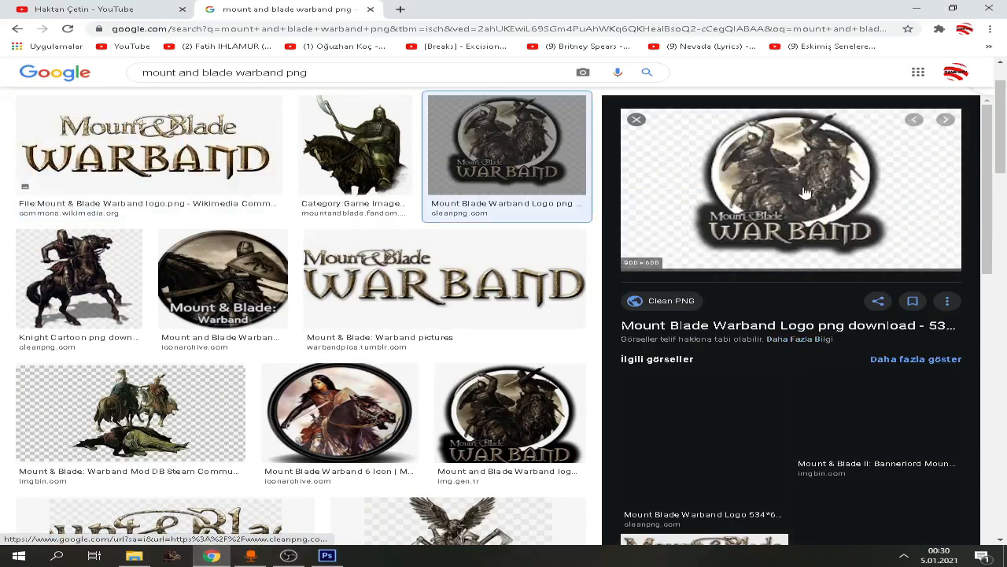
{"action": "left_click", "coordinate": [338, 411]}
{"action": "right_click", "coordinate": [713, 207]}
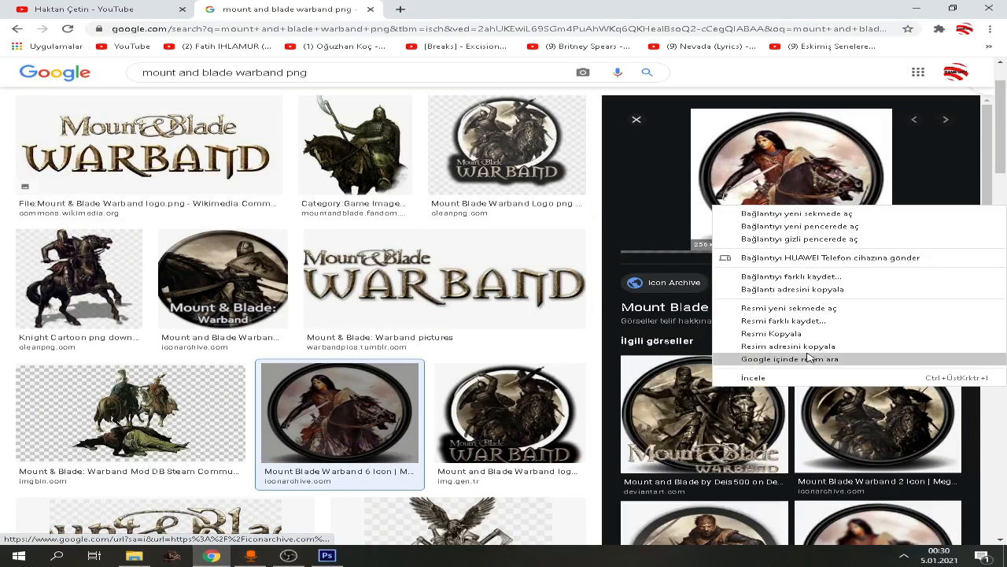
{"action": "left_click", "coordinate": [797, 334]}
{"action": "left_click", "coordinate": [326, 555]}
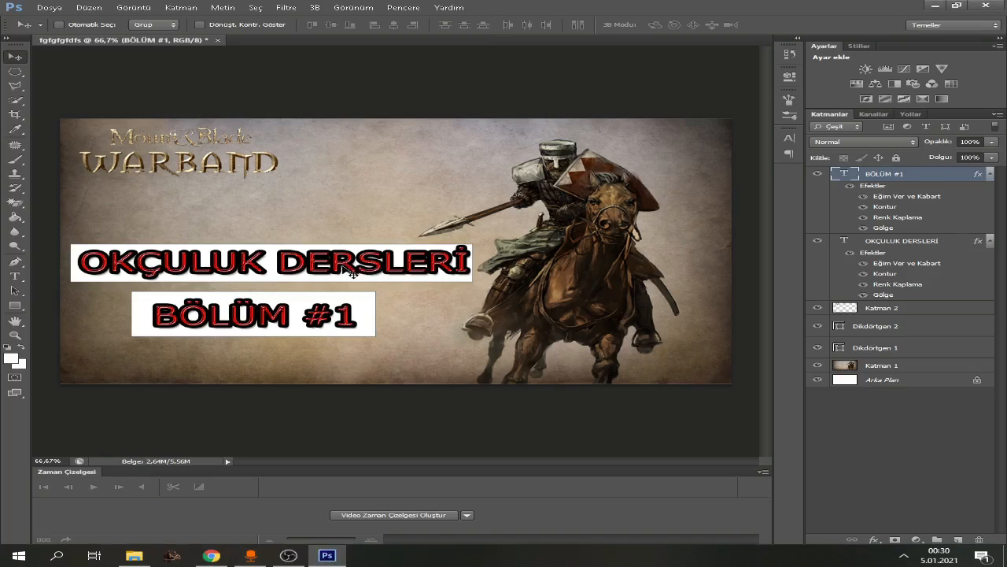
{"action": "key", "text": "ctrl+v"}
Erase the pale background around the pasted round icon with the Magic Eraser and move the icon to the canvas's upper edge beside the logo
{"action": "right_click", "coordinate": [14, 202]}
{"action": "left_click", "coordinate": [86, 224]}
{"action": "left_click", "coordinate": [347, 217]}
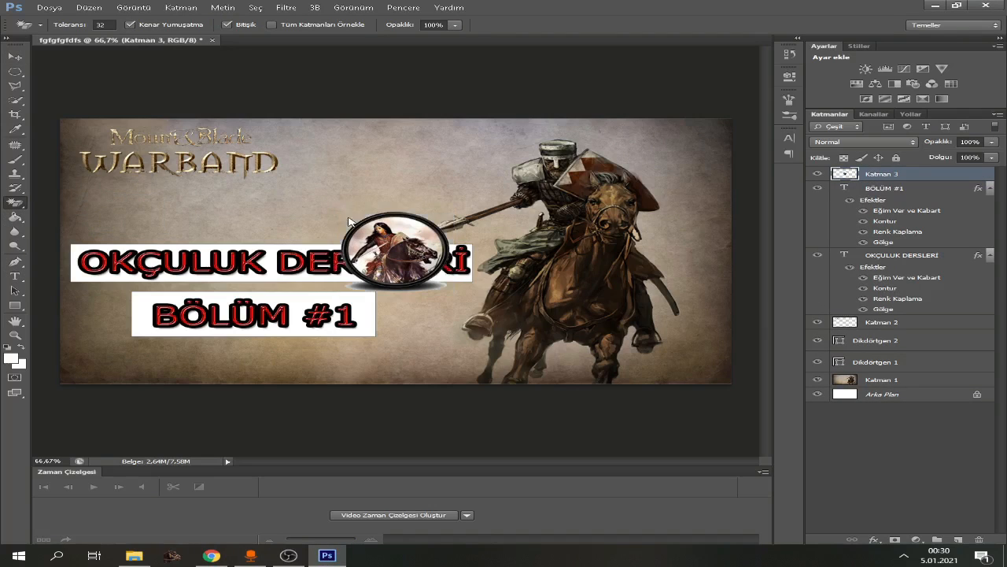
{"action": "left_click", "coordinate": [360, 285]}
{"action": "left_click", "coordinate": [352, 284]}
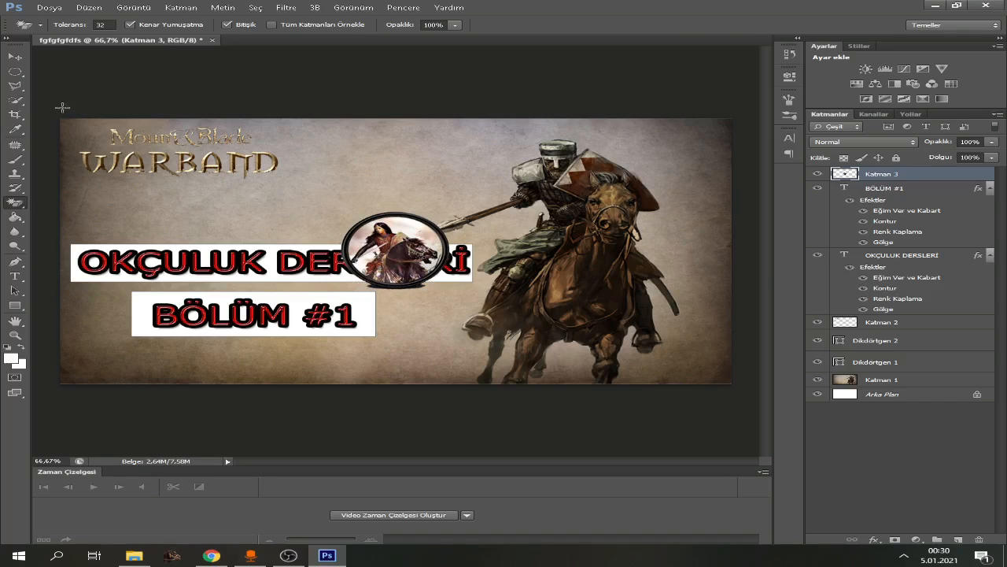
{"action": "left_click", "coordinate": [15, 57]}
{"action": "left_click_drag", "start_coordinate": [395, 257], "coordinate": [387, 172]}
Switch to Chrome to examine the framed video thumbnails on the YouTube channel page, and return to Photoshop
{"action": "left_click", "coordinate": [212, 555]}
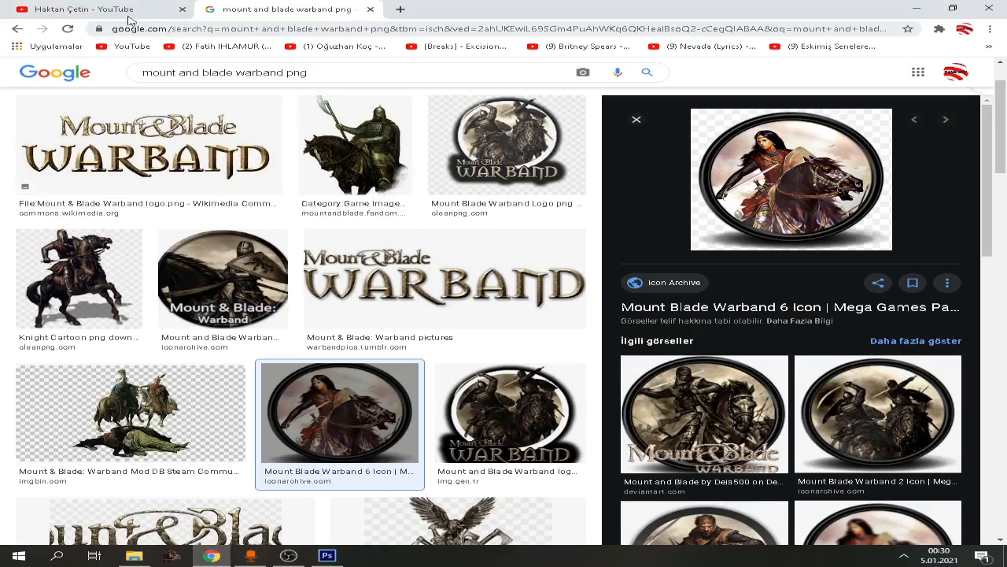
{"action": "left_click", "coordinate": [125, 10]}
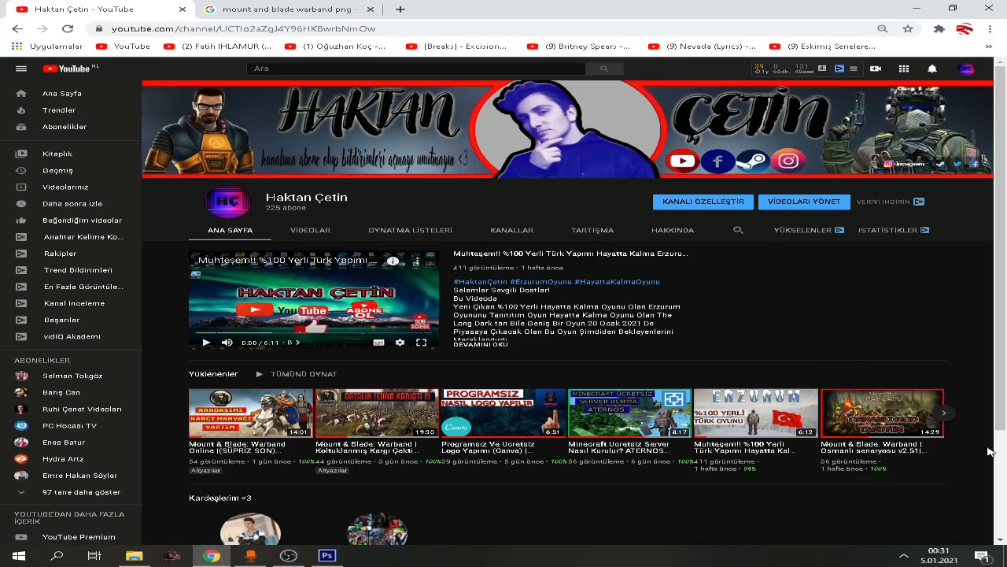
{"action": "left_click", "coordinate": [327, 554]}
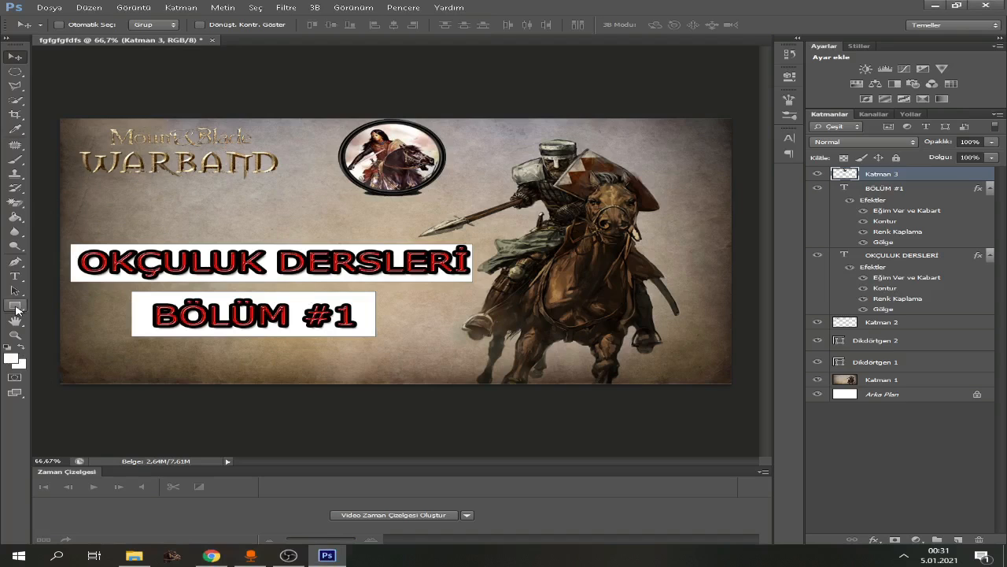
Draw a rectangle shape about 1285 × 722 px covering the whole canvas
{"action": "left_click", "coordinate": [15, 306]}
{"action": "left_click", "coordinate": [78, 307]}
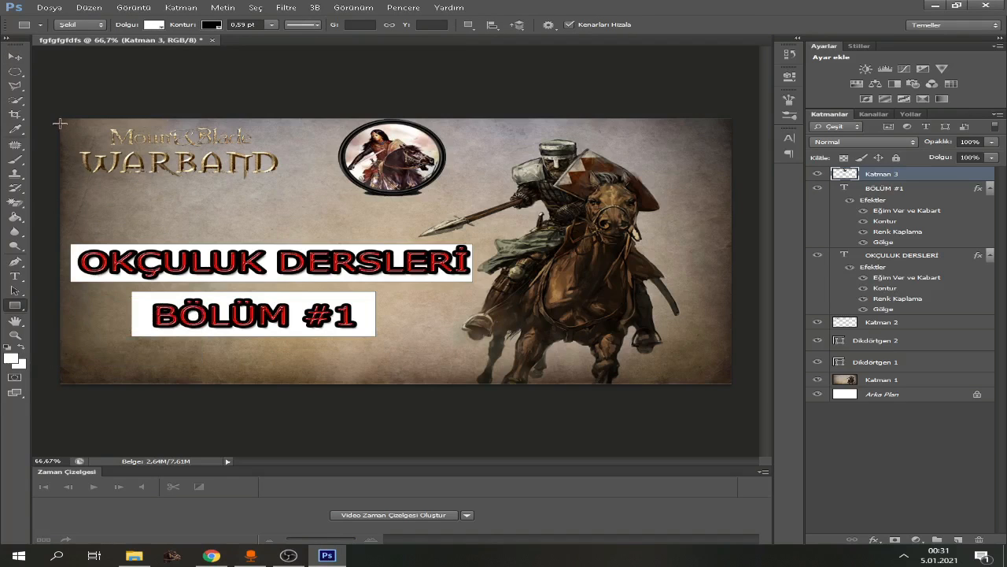
{"action": "left_click_drag", "start_coordinate": [60, 117], "coordinate": [732, 384]}
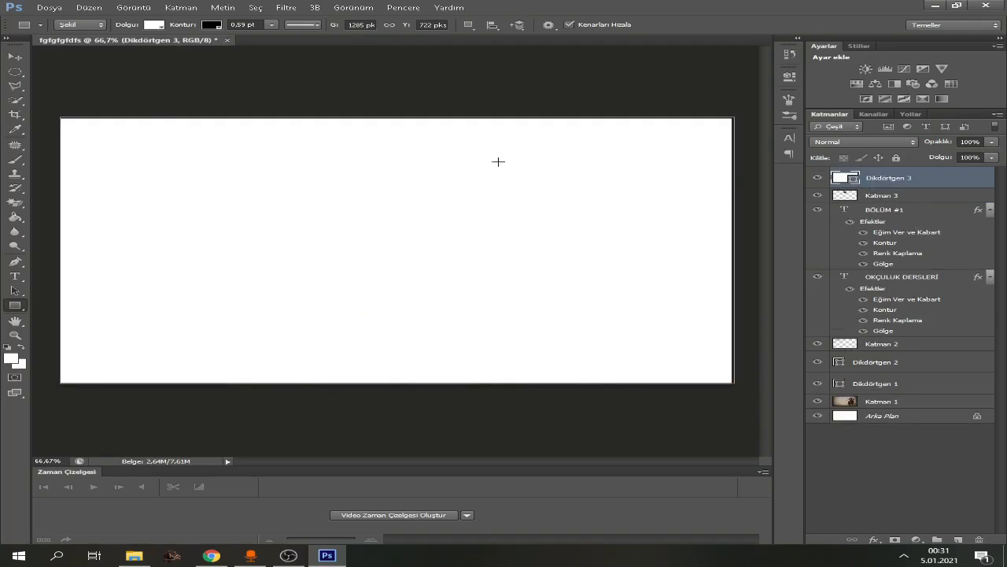
Set the full-canvas rectangle's fill to none so the design shows through it
{"action": "left_click", "coordinate": [156, 26]}
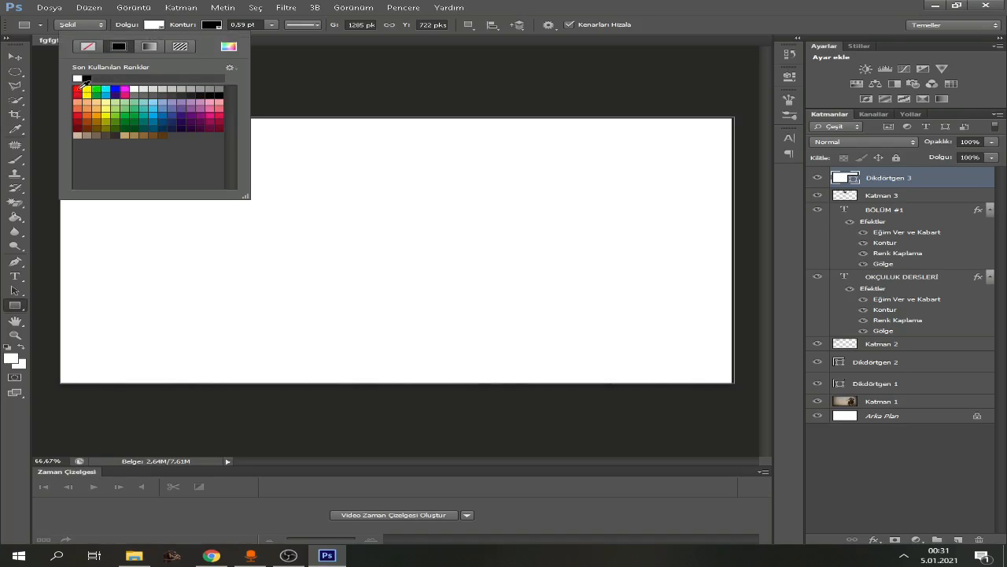
{"action": "left_click", "coordinate": [77, 90]}
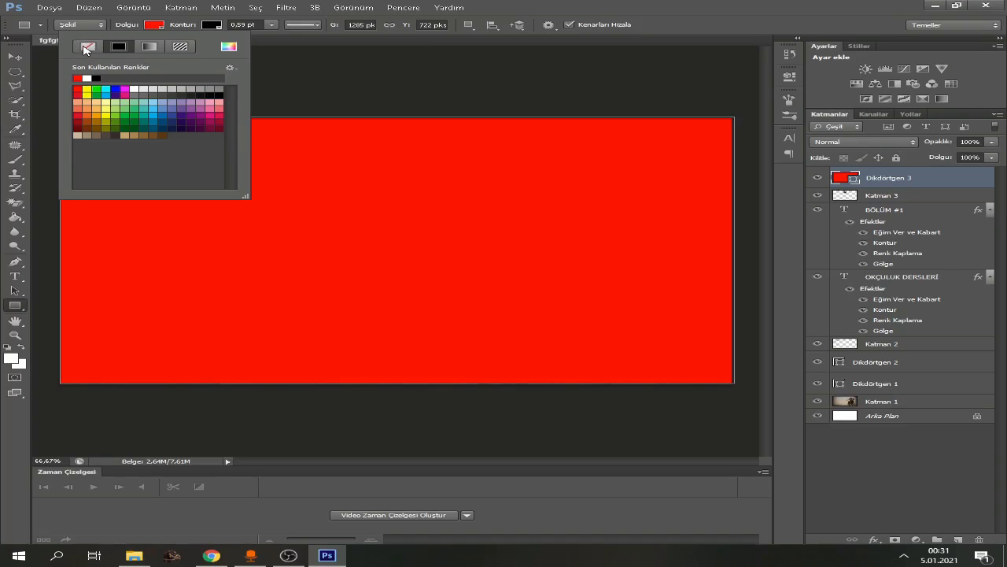
{"action": "left_click", "coordinate": [88, 48]}
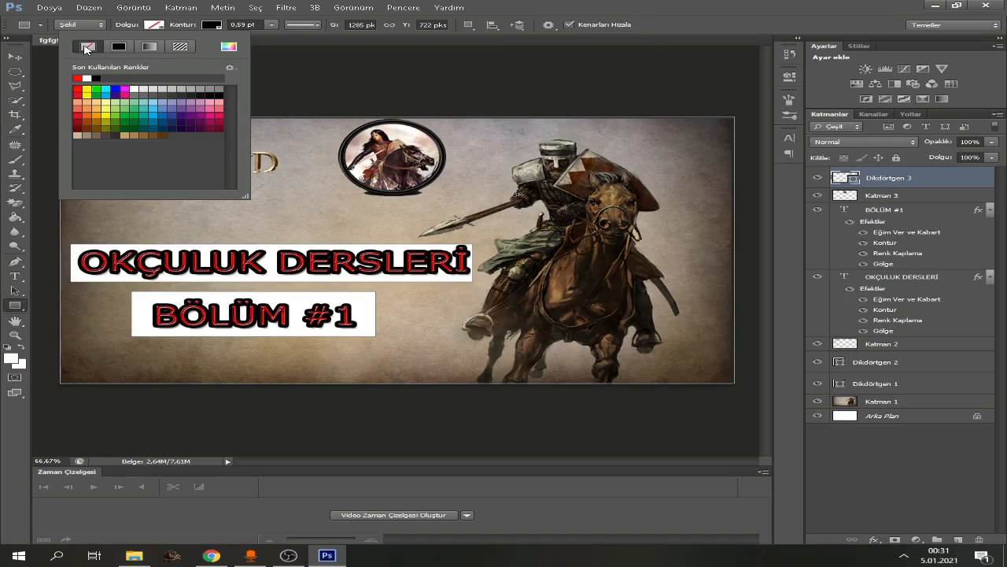
{"action": "left_click", "coordinate": [483, 108]}
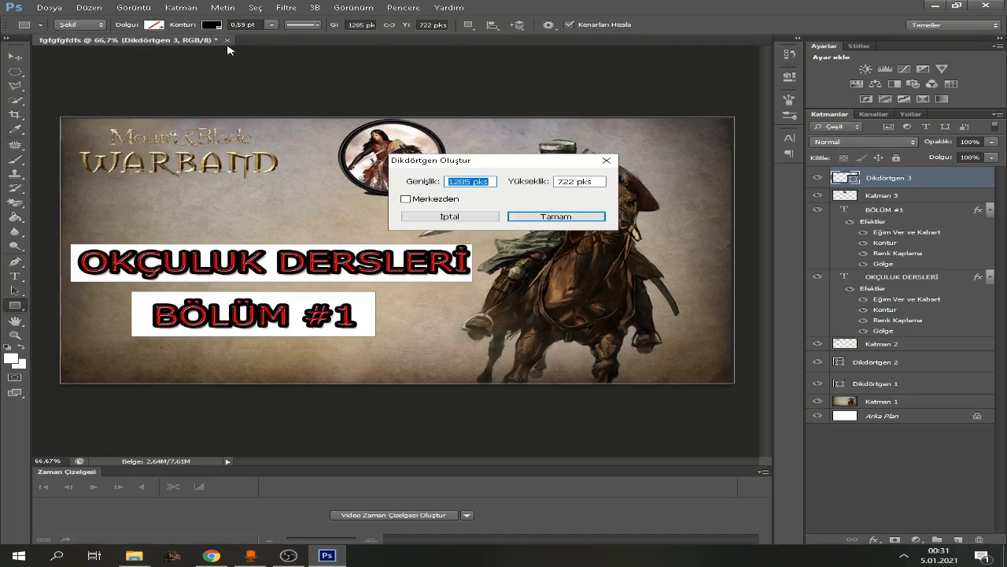
{"action": "left_click", "coordinate": [606, 160]}
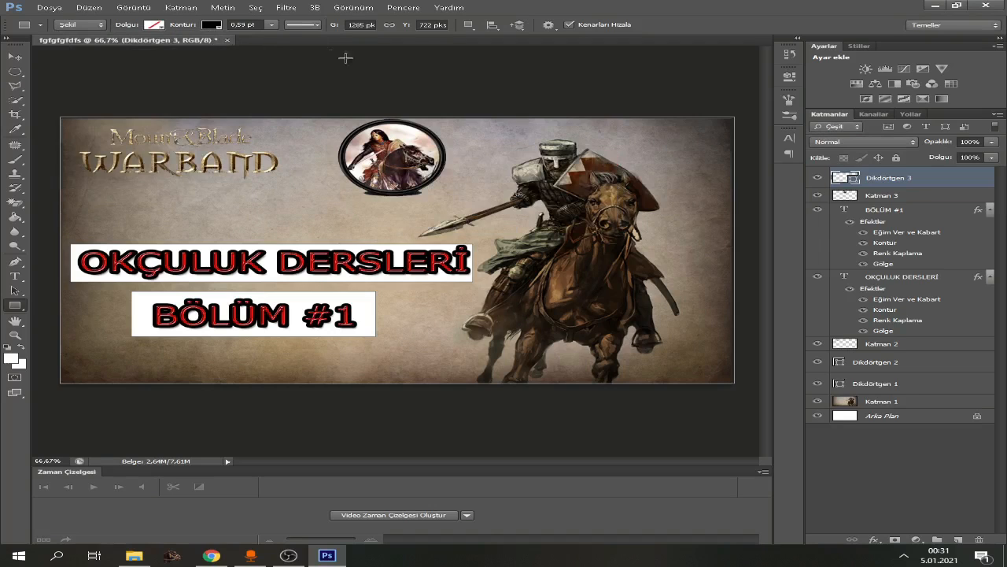
Give the full-canvas rectangle a red stroke about 9.58 pt wide as a frame around the image
{"action": "left_click", "coordinate": [213, 26]}
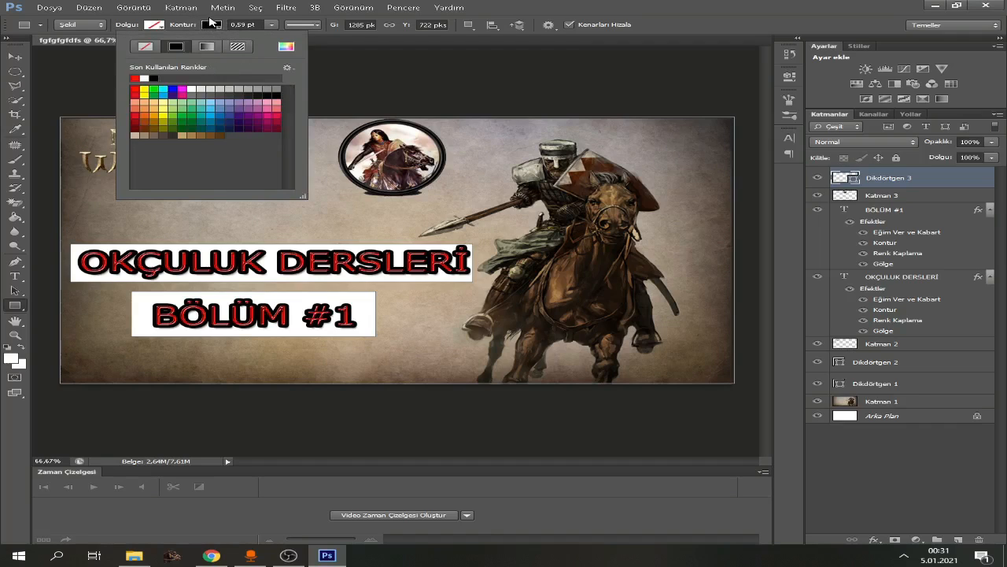
{"action": "left_click", "coordinate": [134, 77]}
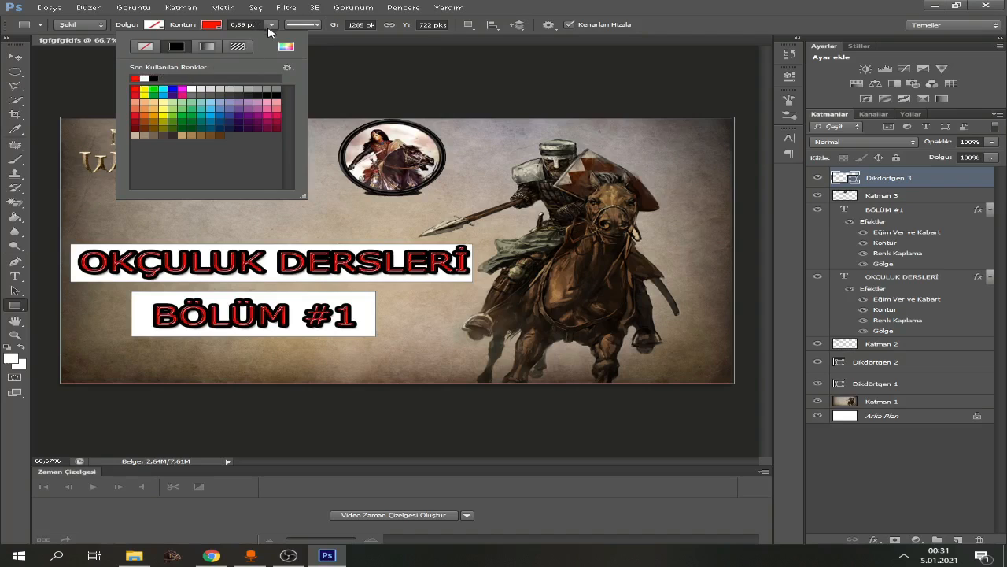
{"action": "left_click", "coordinate": [361, 52]}
{"action": "left_click", "coordinate": [361, 52]}
{"action": "left_click", "coordinate": [603, 161]}
{"action": "left_click", "coordinate": [272, 24]}
{"action": "mouse_move", "coordinate": [276, 41]}
{"action": "left_mouse_down"}
{"action": "mouse_move", "coordinate": [310, 44]}
{"action": "mouse_move", "coordinate": [300, 42]}
{"action": "left_mouse_up"}
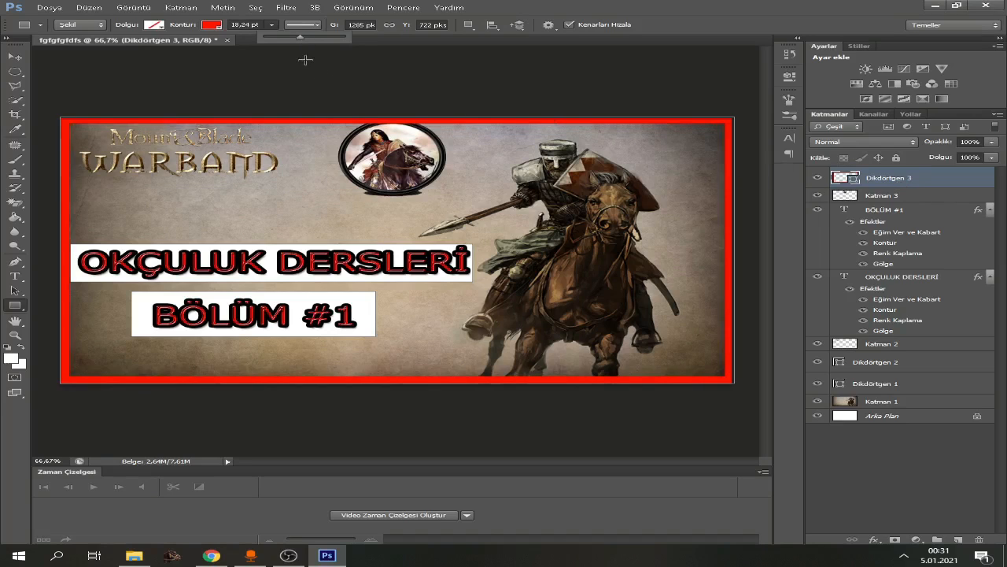
{"action": "left_click_drag", "start_coordinate": [299, 38], "coordinate": [289, 42]}
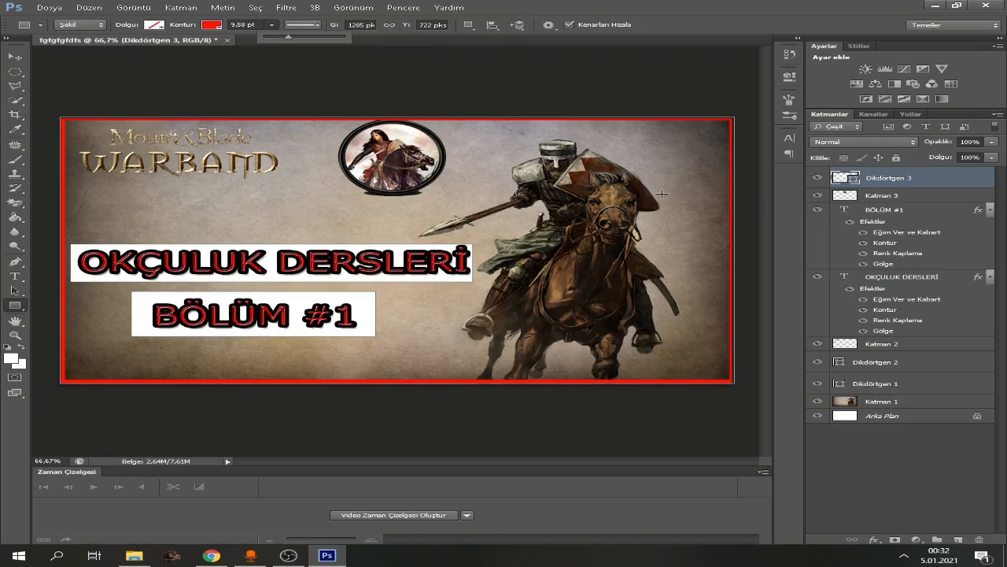
Save the design to the desktop (Masaüstü) as the JPEG fgfgfgfdfs.jpg at maximum quality 12
{"action": "left_click", "coordinate": [49, 7]}
{"action": "left_click", "coordinate": [130, 140]}
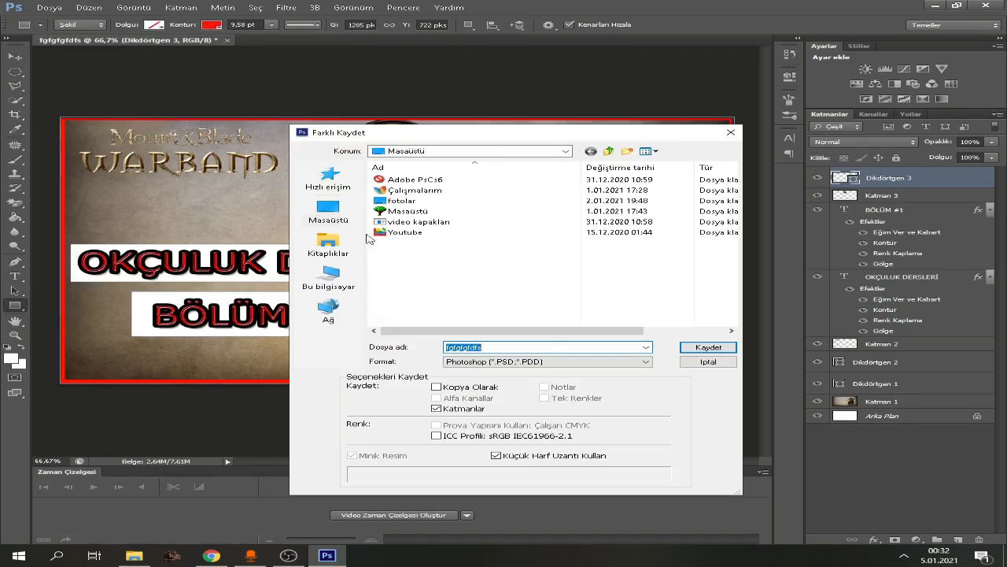
{"action": "left_click", "coordinate": [558, 363]}
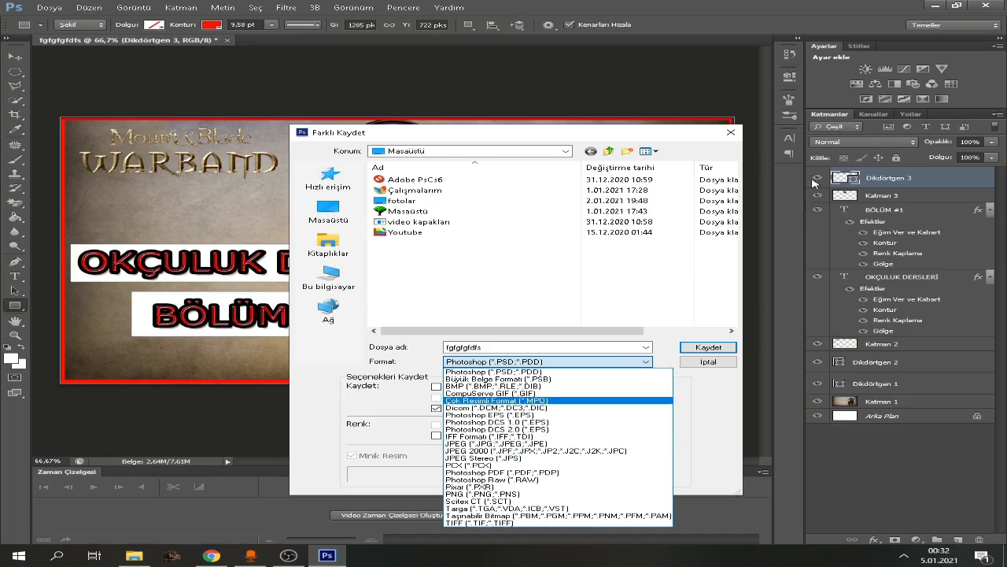
{"action": "left_click", "coordinate": [305, 218]}
{"action": "left_click", "coordinate": [313, 219]}
{"action": "left_click", "coordinate": [528, 363]}
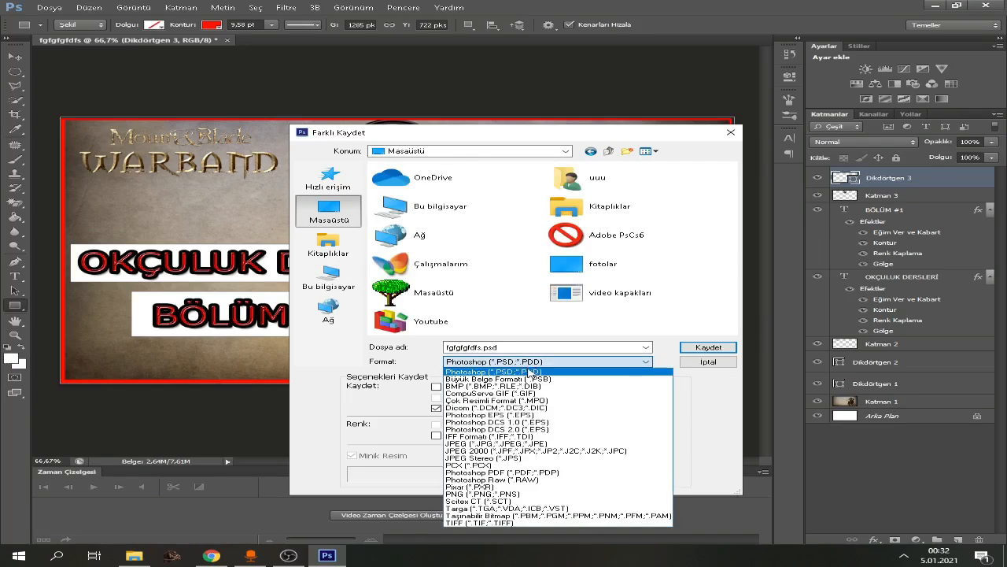
{"action": "left_click", "coordinate": [496, 445]}
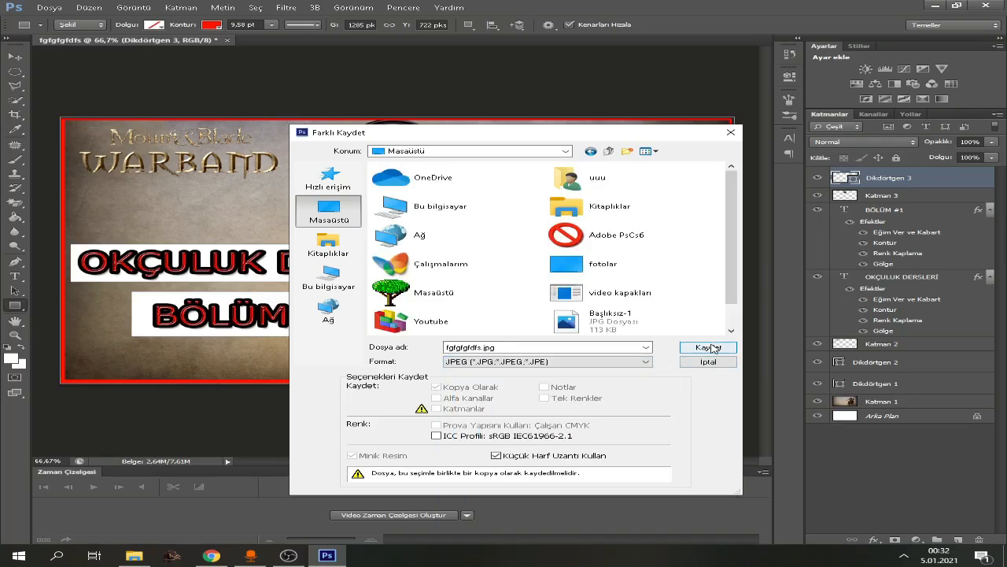
{"action": "left_click", "coordinate": [711, 348]}
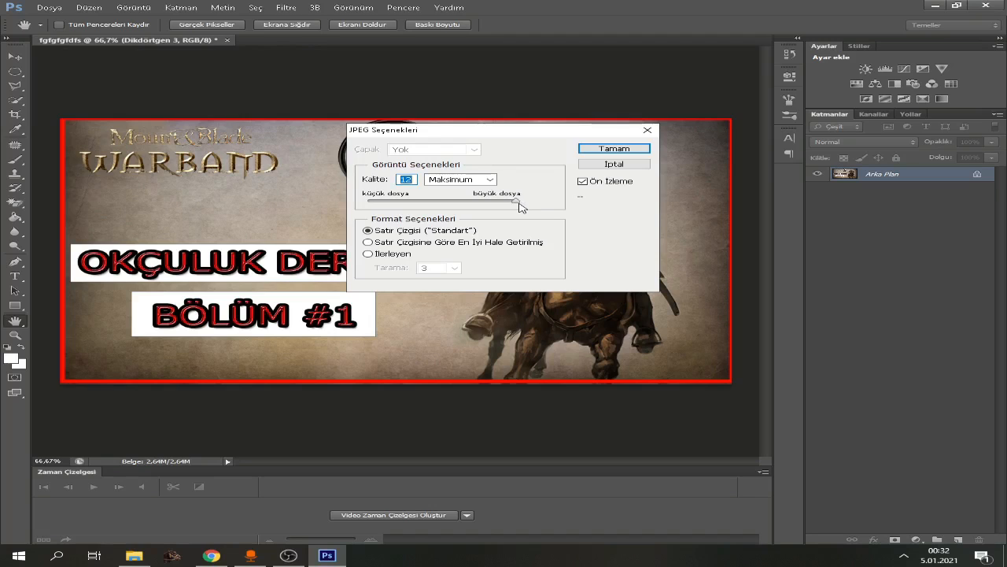
{"action": "left_click", "coordinate": [617, 149]}
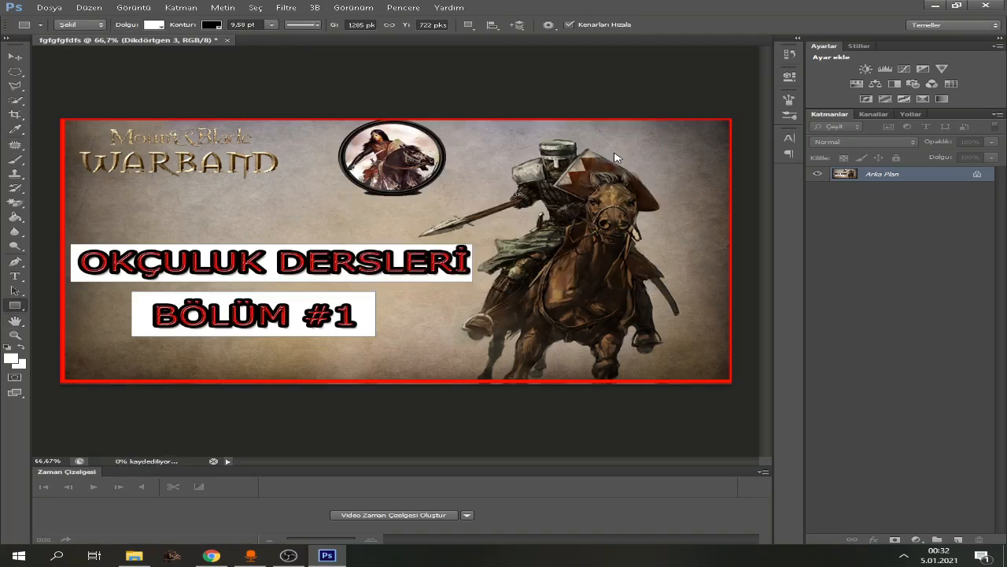